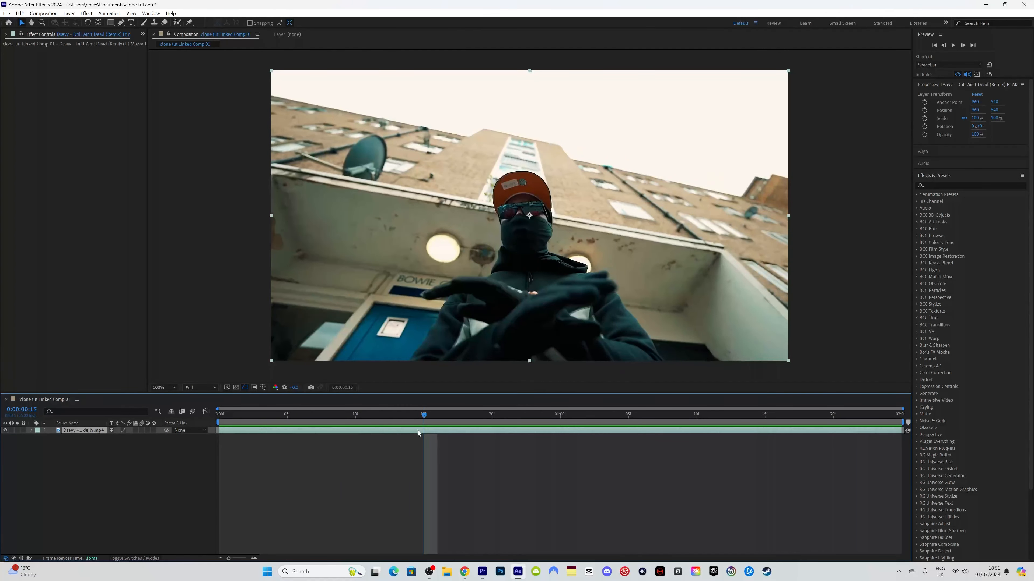
# Duplicate the clip layer, trim the copy's start to 0:00:00:15 and freeze its frame there
pyautogui.hotkey('ctrl', 'd')
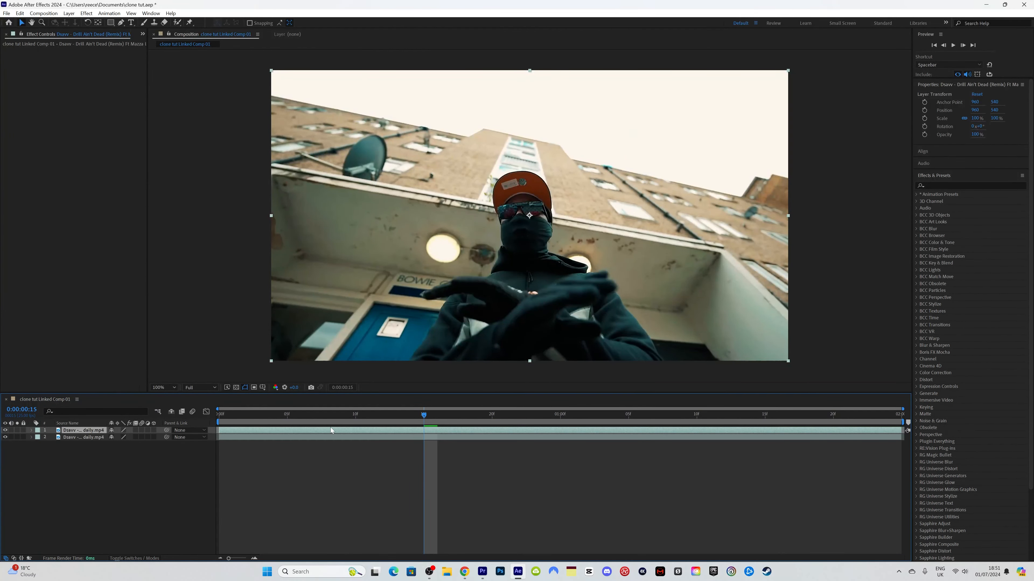
pyautogui.moveTo(218, 430); pyautogui.dragTo(420, 430)
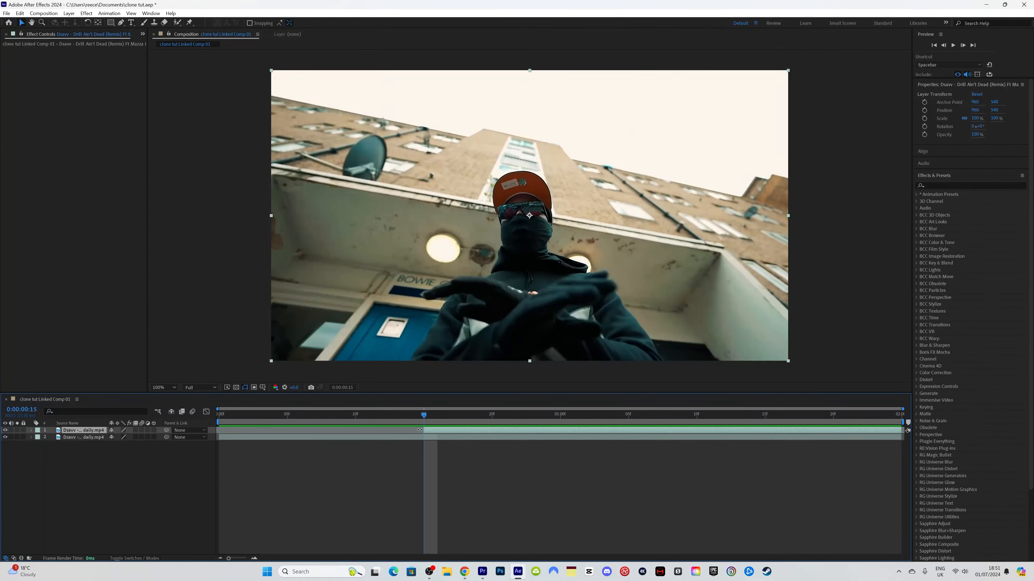
pyautogui.rightClick(436, 434)
pyautogui.moveTo(488, 226)
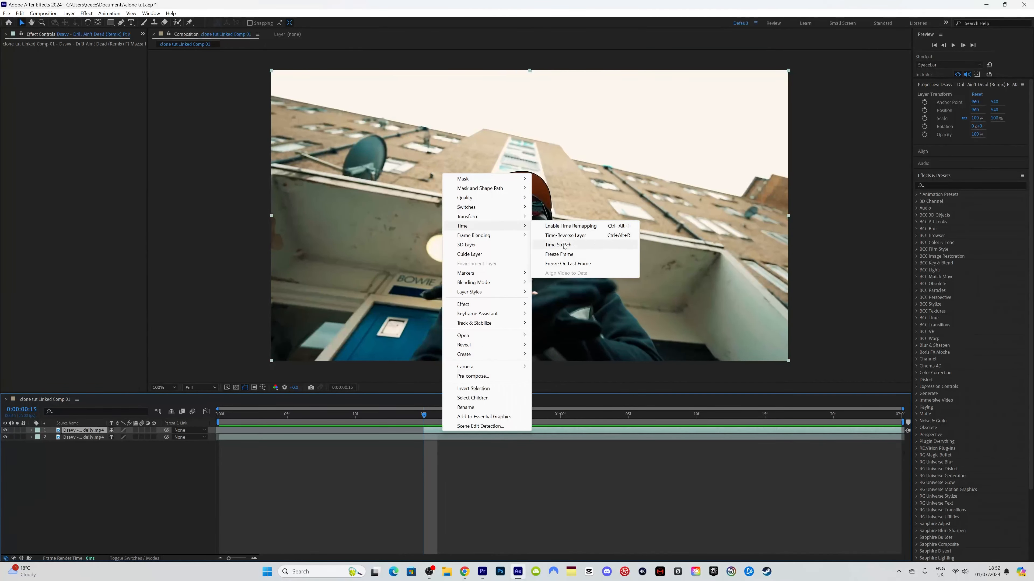
pyautogui.click(559, 254)
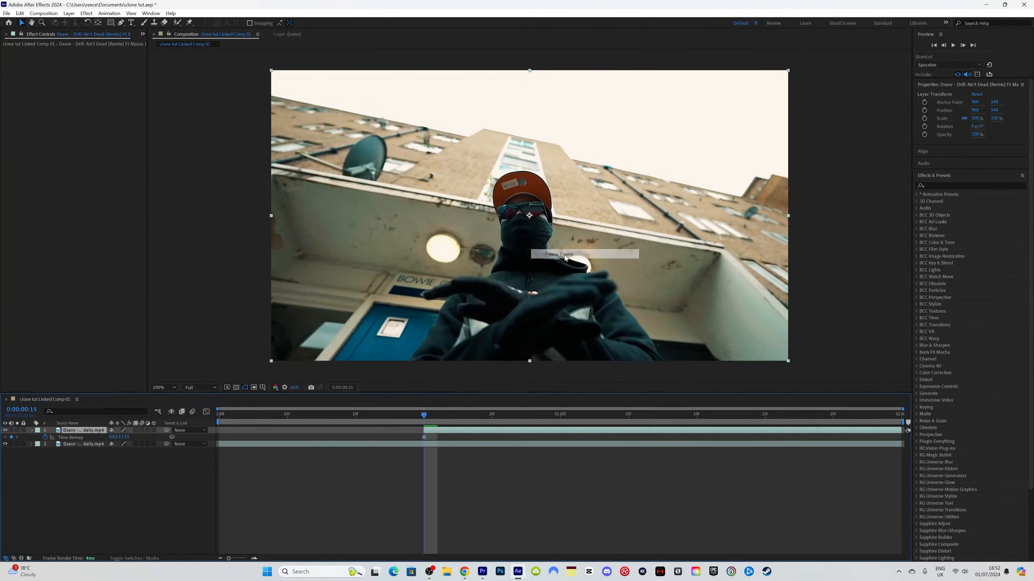
# Draw a Pen tool mask around the masked man's silhouette on the frozen layer
pyautogui.click(121, 22)
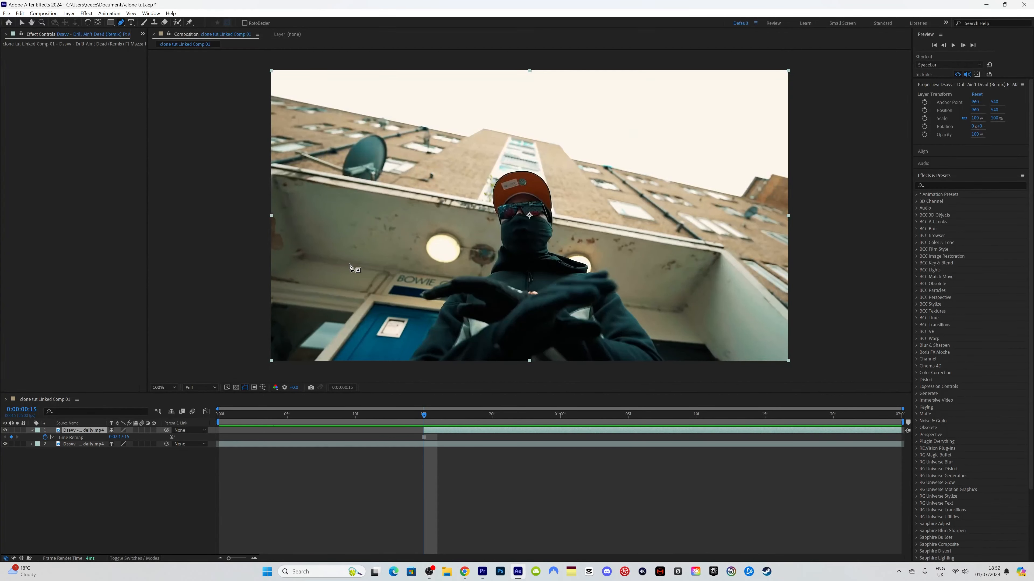
pyautogui.click(410, 360)
pyautogui.click(425, 336)
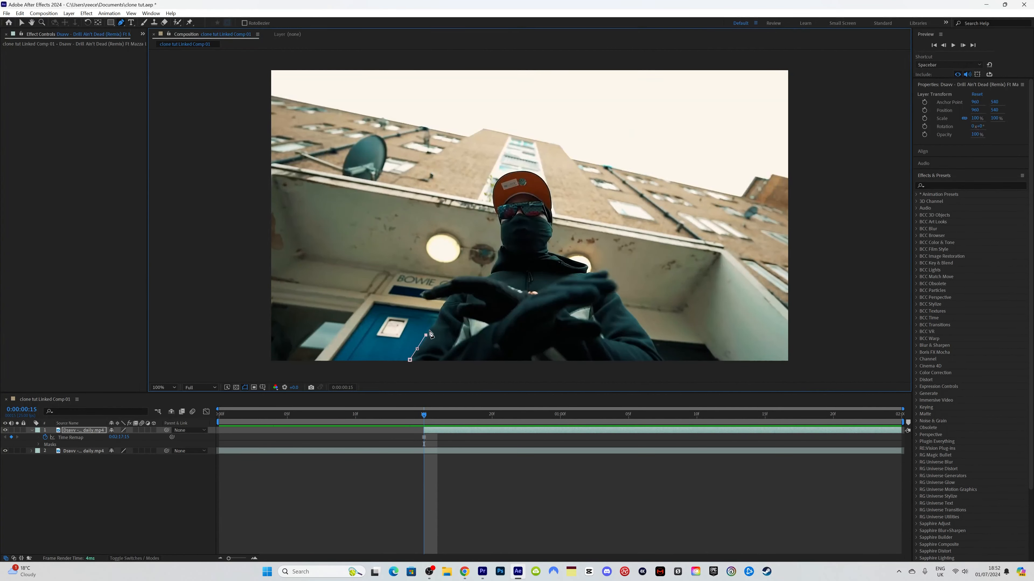
pyautogui.click(435, 321)
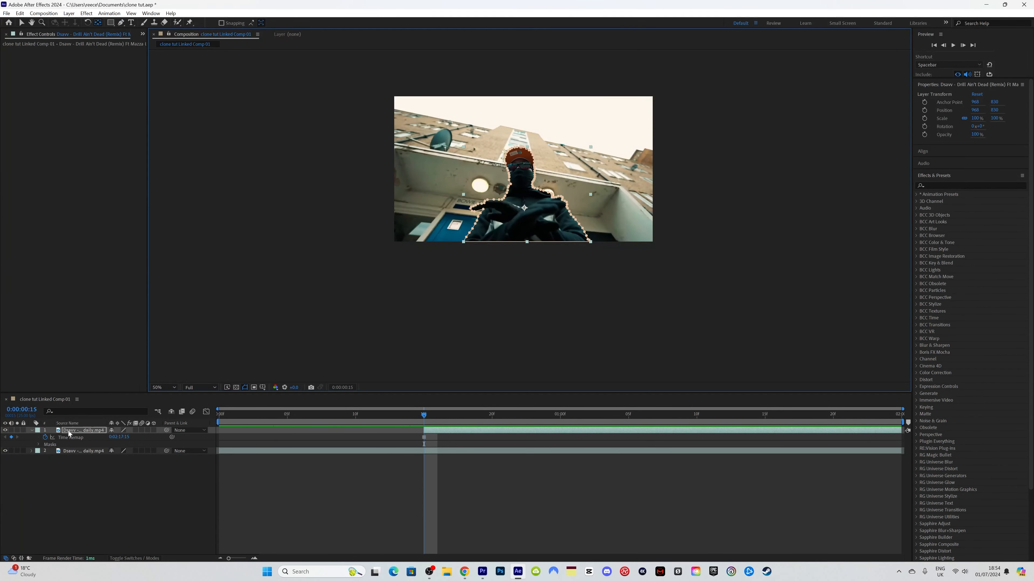
# Keyframe the frozen layer's scale from 100% at 0:00:00:15 to 150% at 0:00:00:23
pyautogui.press('s')
pyautogui.click(52, 437)
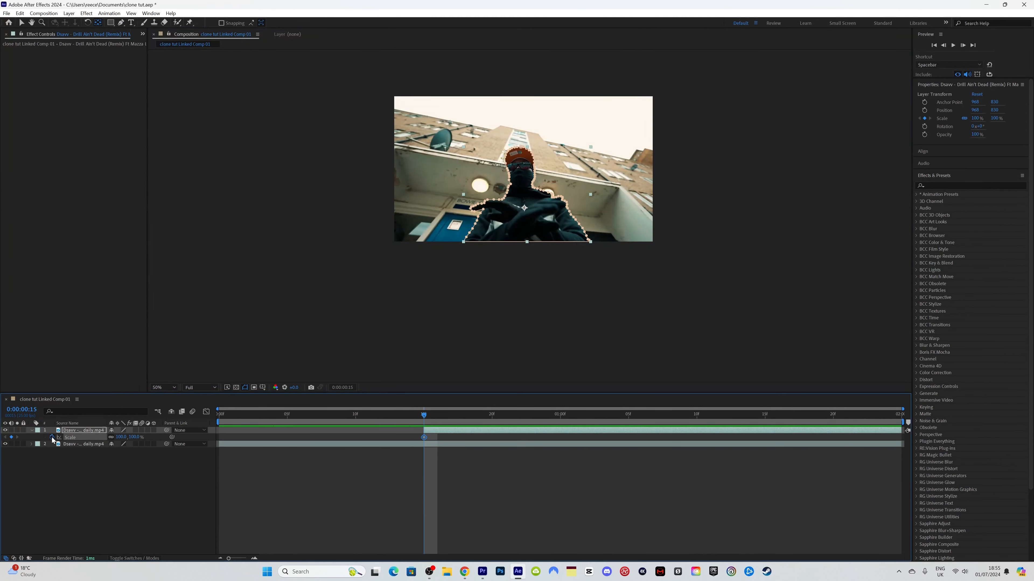
pyautogui.moveTo(423, 415); pyautogui.dragTo(541, 420)
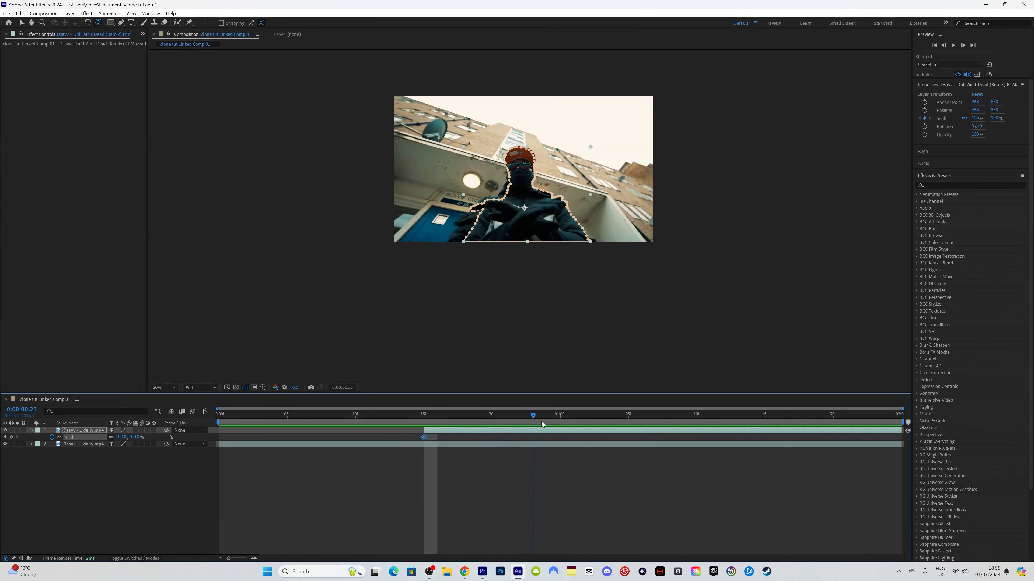
pyautogui.click(121, 437)
pyautogui.write('150')
pyautogui.press('Return')
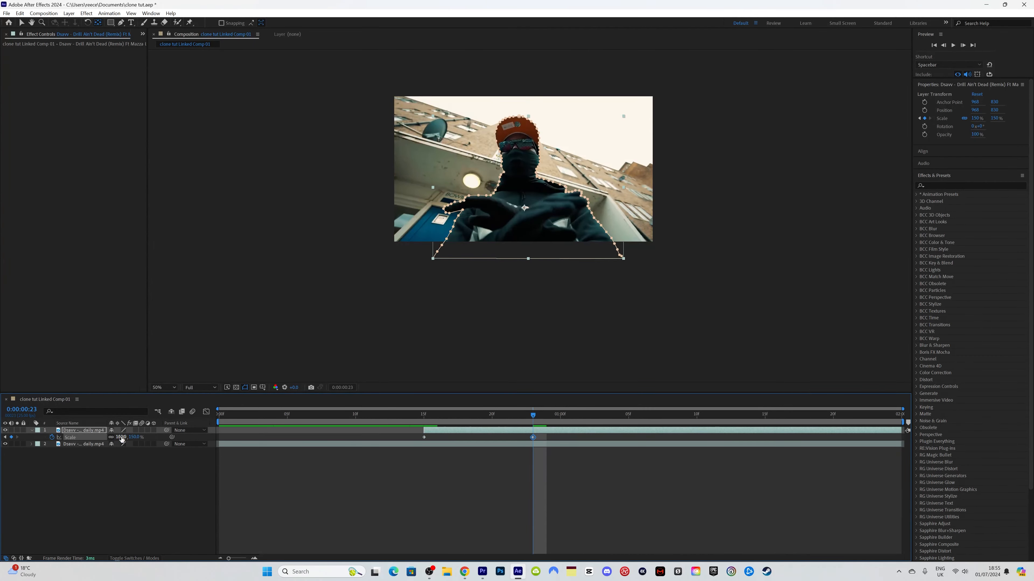
# Reshape the scale curve in the Graph Editor to rise quickly after the first keyframe and slow gradually into the last
pyautogui.click(136, 467)
pyautogui.click(206, 412)
pyautogui.click(424, 535)
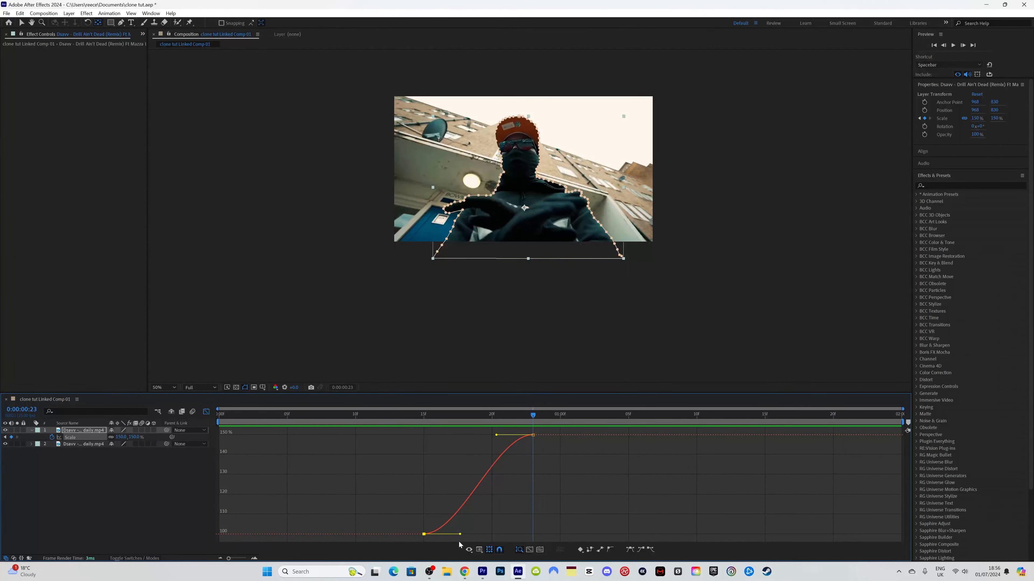
pyautogui.moveTo(460, 535); pyautogui.dragTo(438, 537)
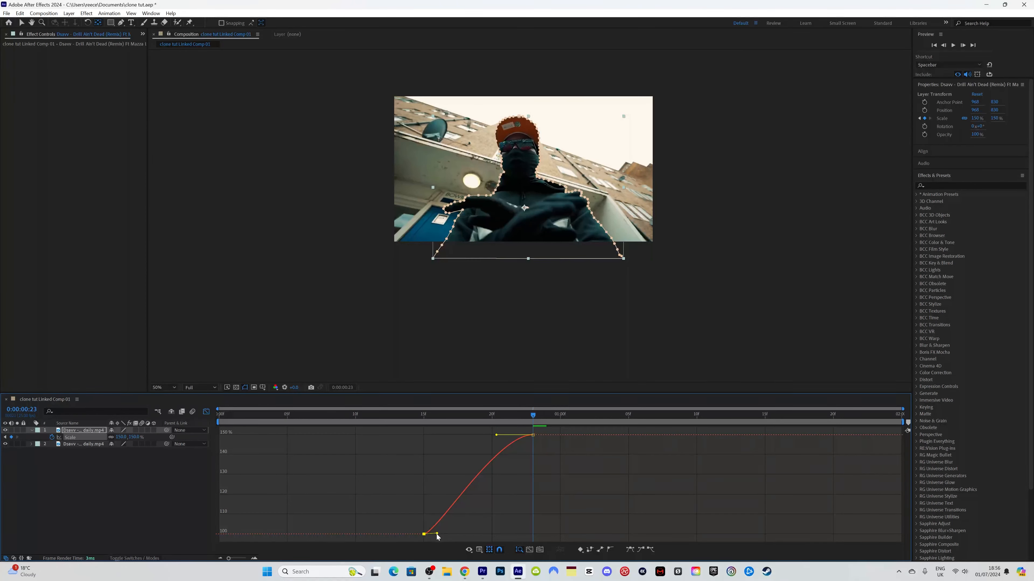
pyautogui.moveTo(496, 435); pyautogui.dragTo(421, 436)
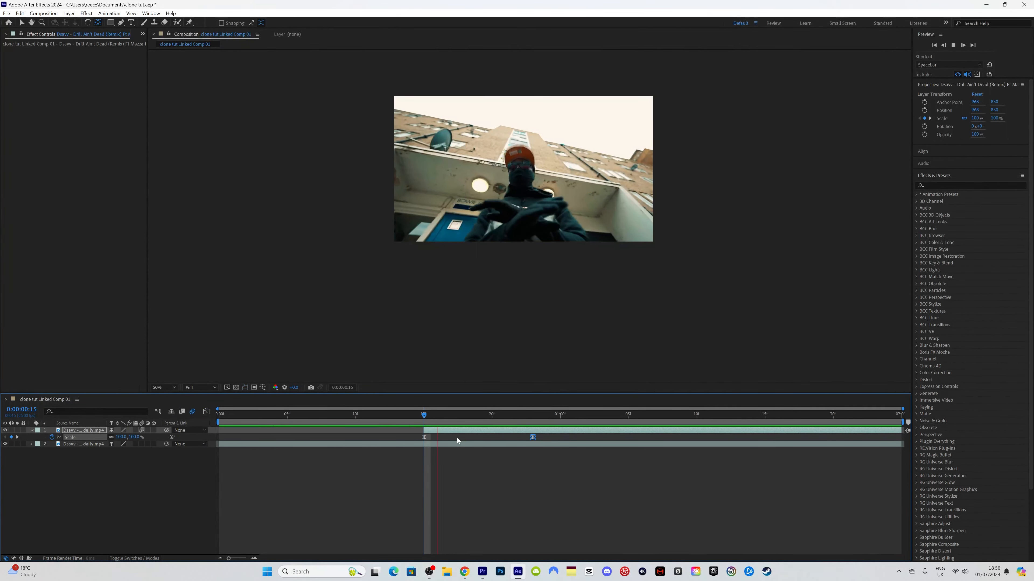
# Preview the clone's scale animation from the start of the composition
pyautogui.press('space')
pyautogui.moveTo(424, 416); pyautogui.dragTo(205, 427)
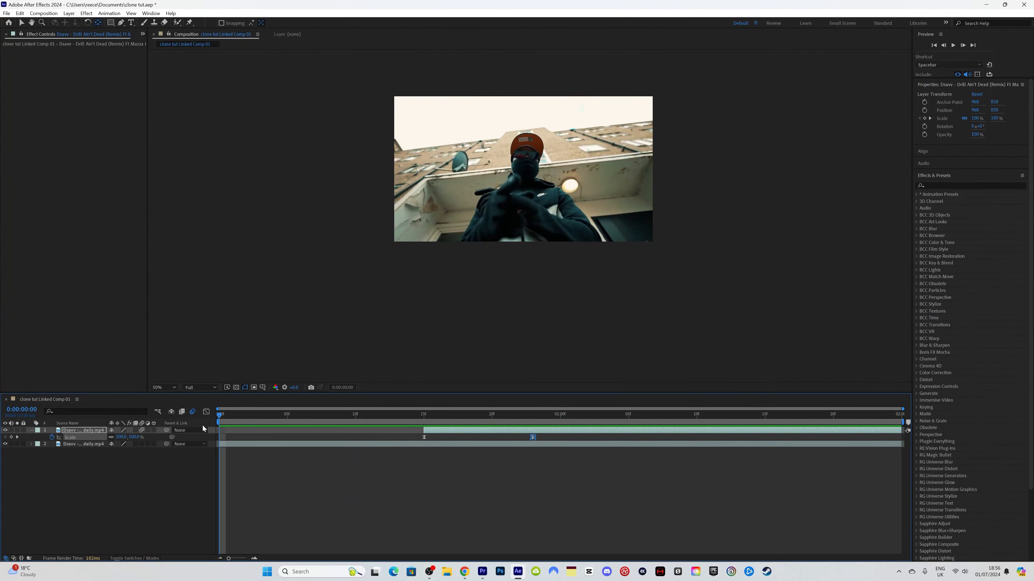
pyautogui.press('space')
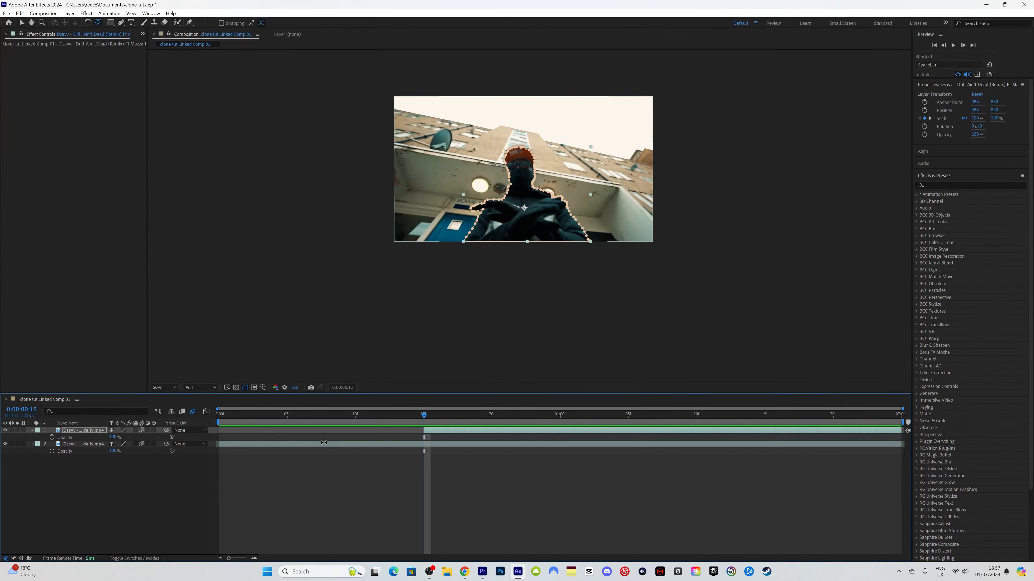
# Keyframe the frozen layer's opacity from 100% at 0:00:00:15 to 0% at 0:00:00:23
pyautogui.click(52, 437)
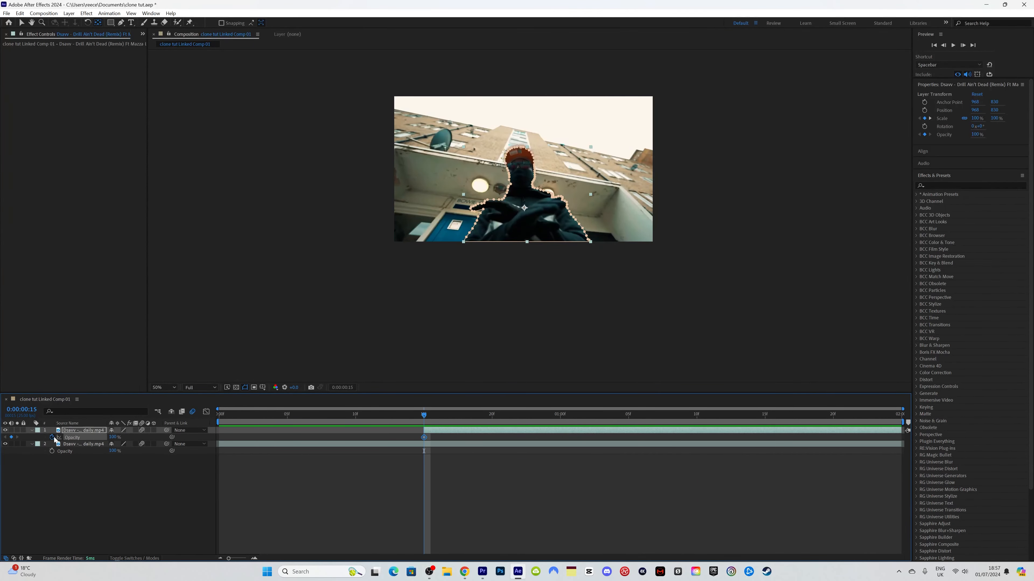
pyautogui.click(149, 488)
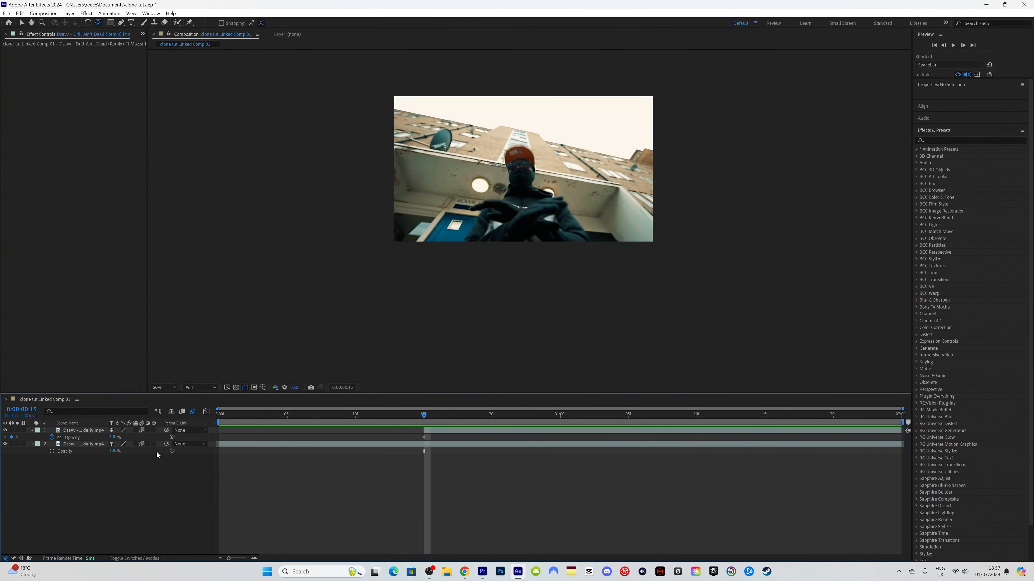
pyautogui.press('u')
pyautogui.moveTo(424, 419); pyautogui.dragTo(532, 422)
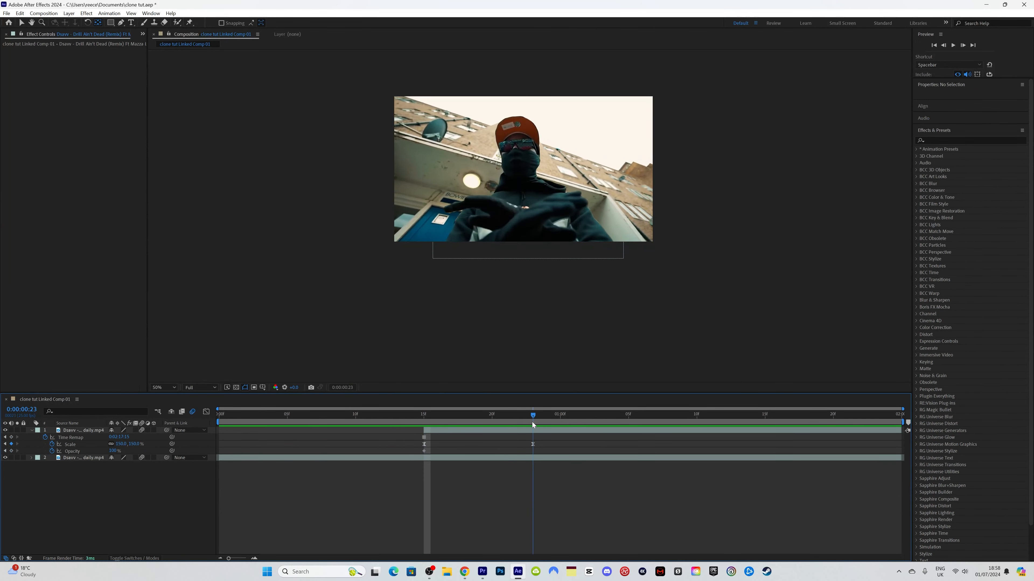
pyautogui.click(115, 450)
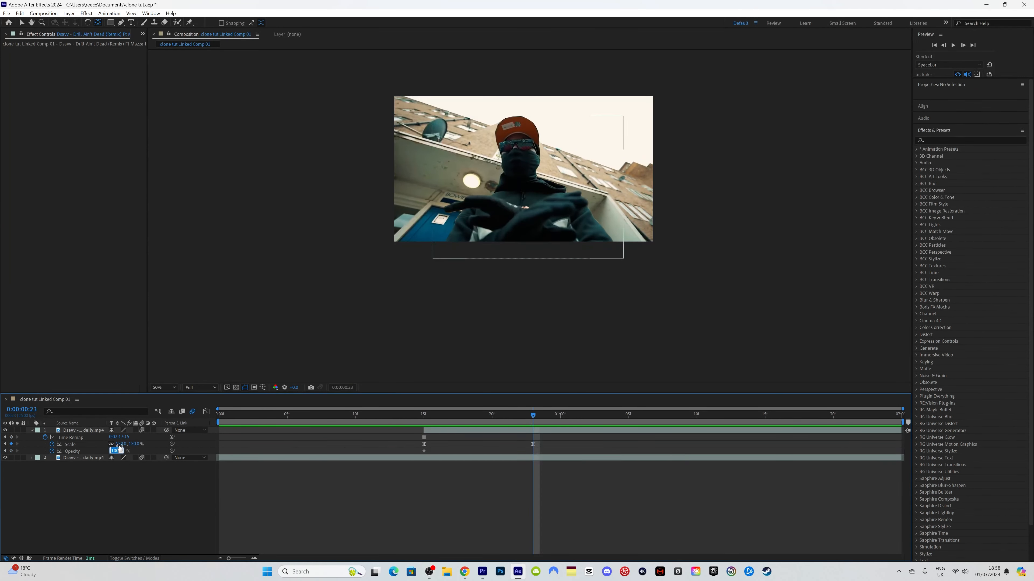
pyautogui.write('0')
pyautogui.press('Return')
# Move the ending scale and opacity keyframes together to about 0:00:01:05 to lengthen the animation
pyautogui.hotkey('shift', 'pagedown')
pyautogui.keyDown('shift'); pyautogui.click(532, 444); pyautogui.keyUp('shift')
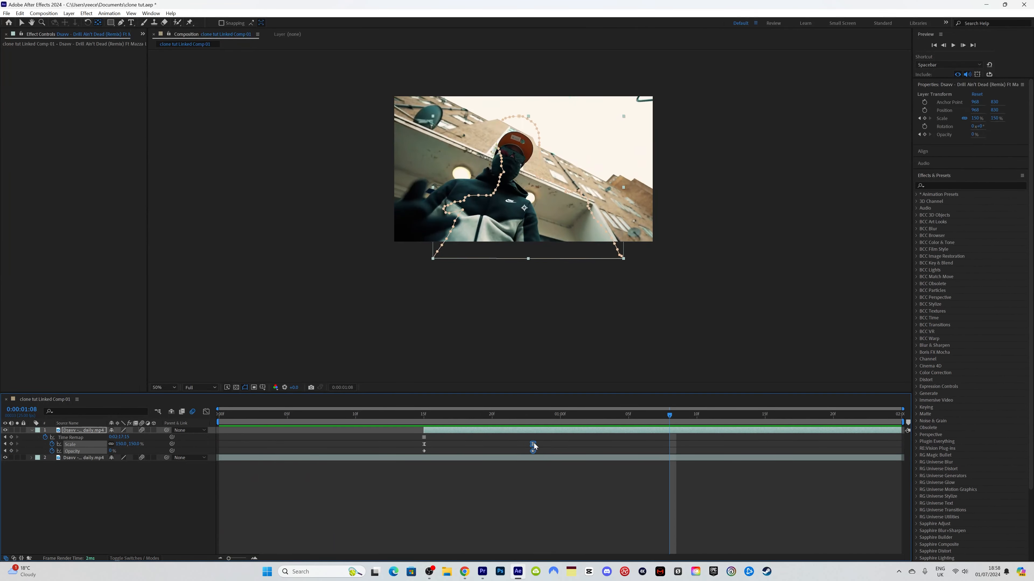
pyautogui.moveTo(533, 442); pyautogui.dragTo(424, 419)
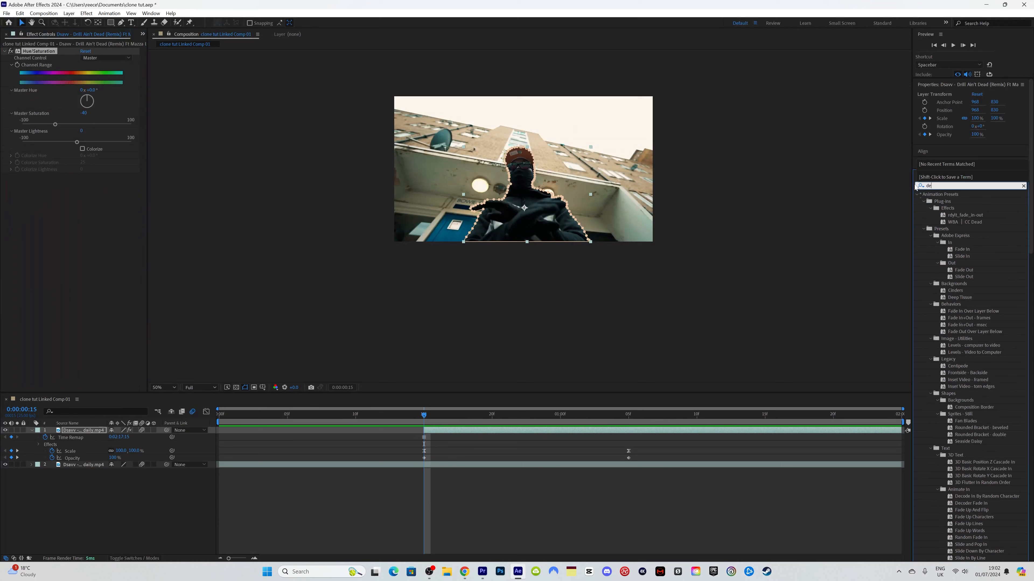
# Apply the Deep Glow effect to the frozen layer, lower its exposure to 0.60 and preview the result
pyautogui.write('ep')
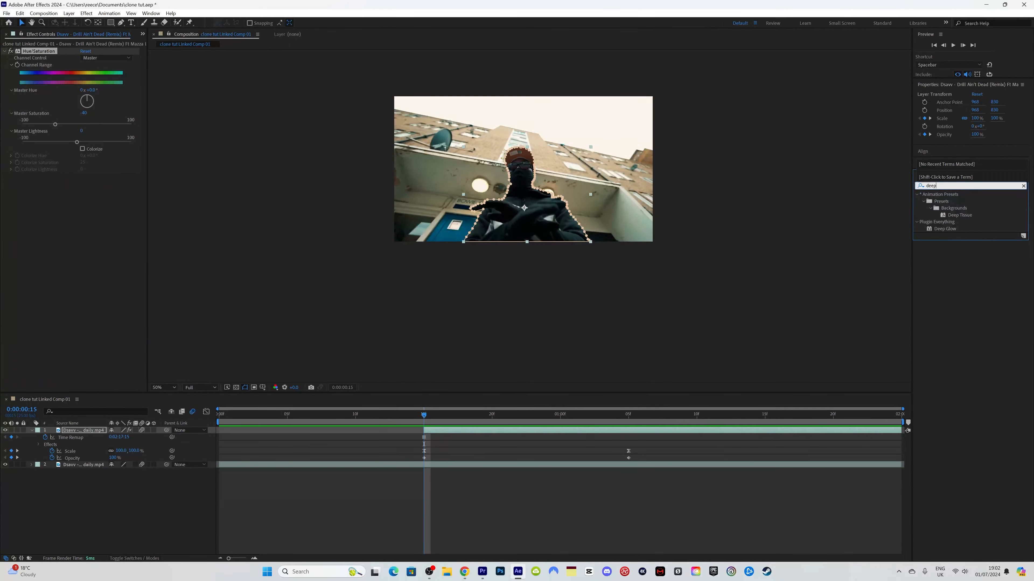
pyautogui.moveTo(948, 229); pyautogui.dragTo(95, 430)
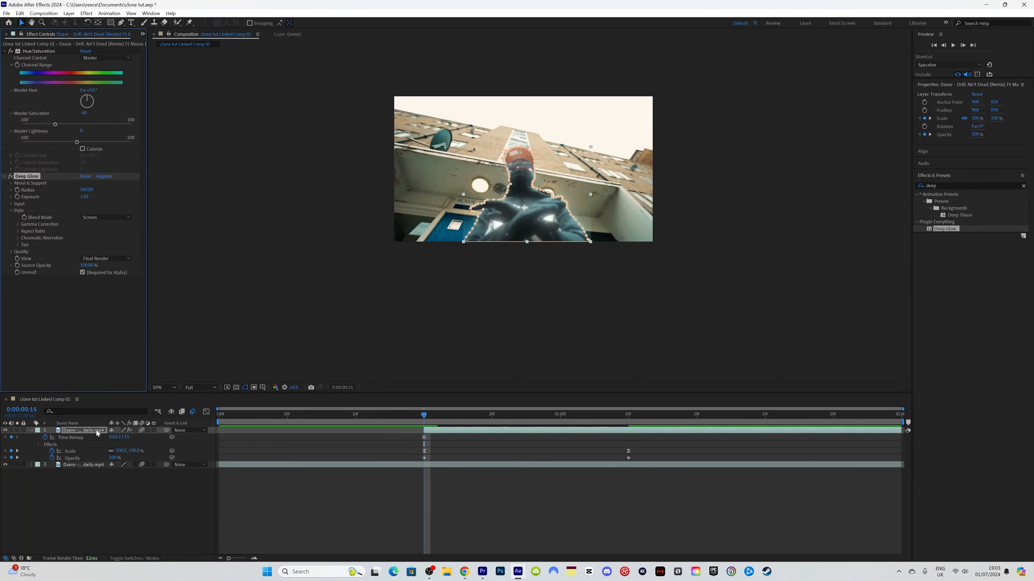
pyautogui.moveTo(84, 197); pyautogui.dragTo(57, 198)
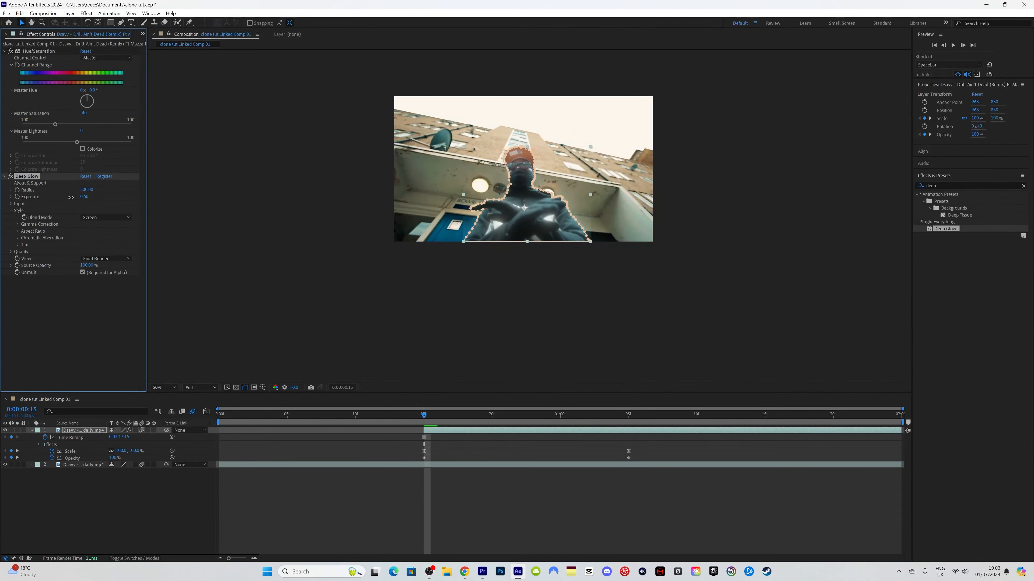
pyautogui.press('space')
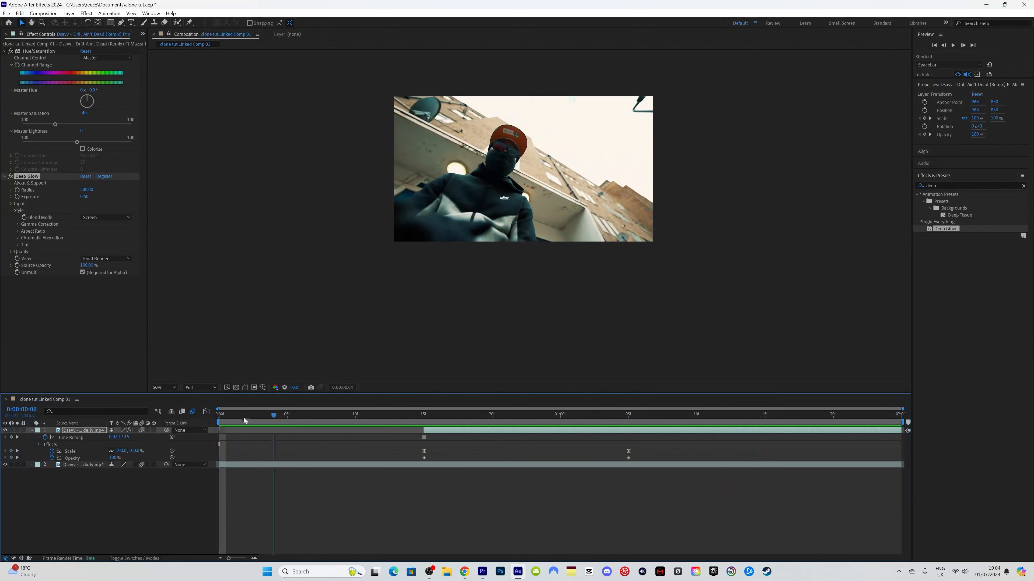
# Increase the mask feather of the frozen layer's mask slightly to soften the silhouette's edge
pyautogui.click(32, 430)
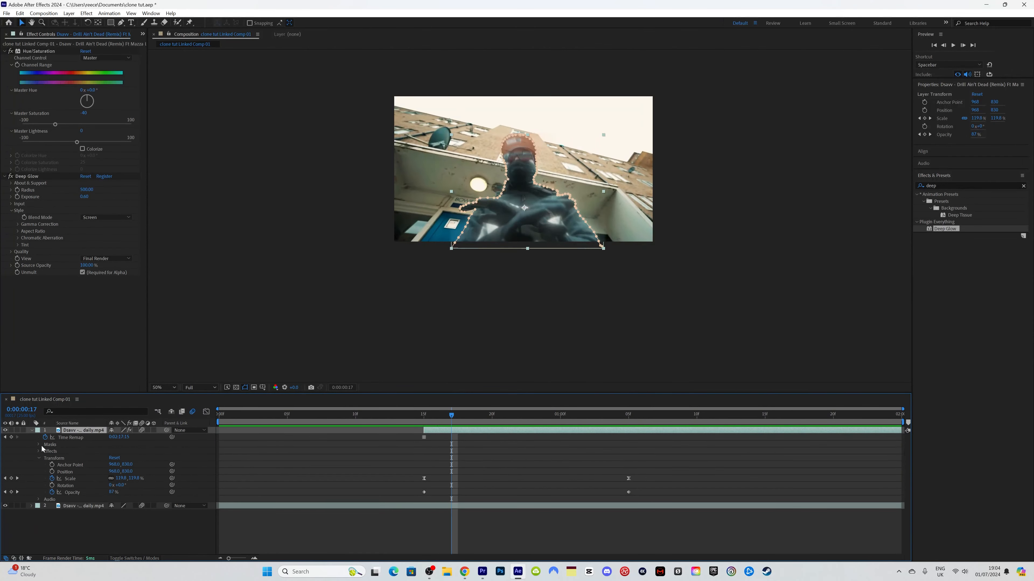
pyautogui.click(39, 445)
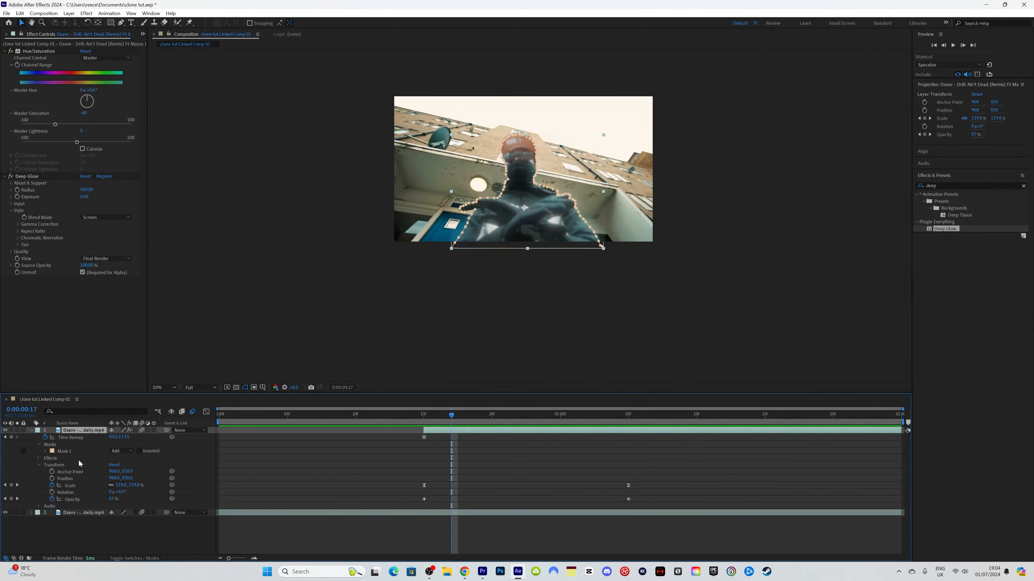
pyautogui.click(46, 451)
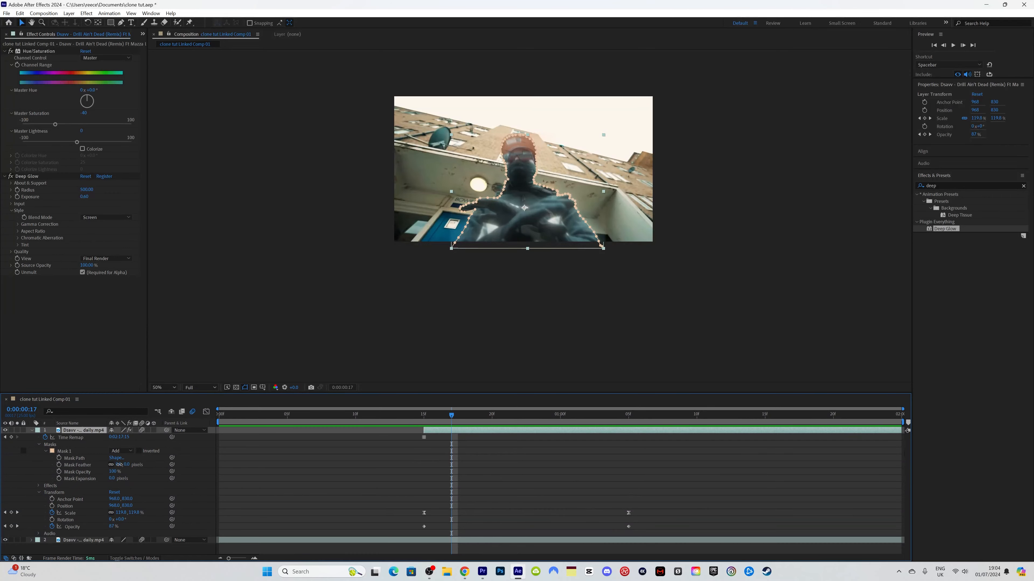
pyautogui.moveTo(120, 465); pyautogui.dragTo(125, 465)
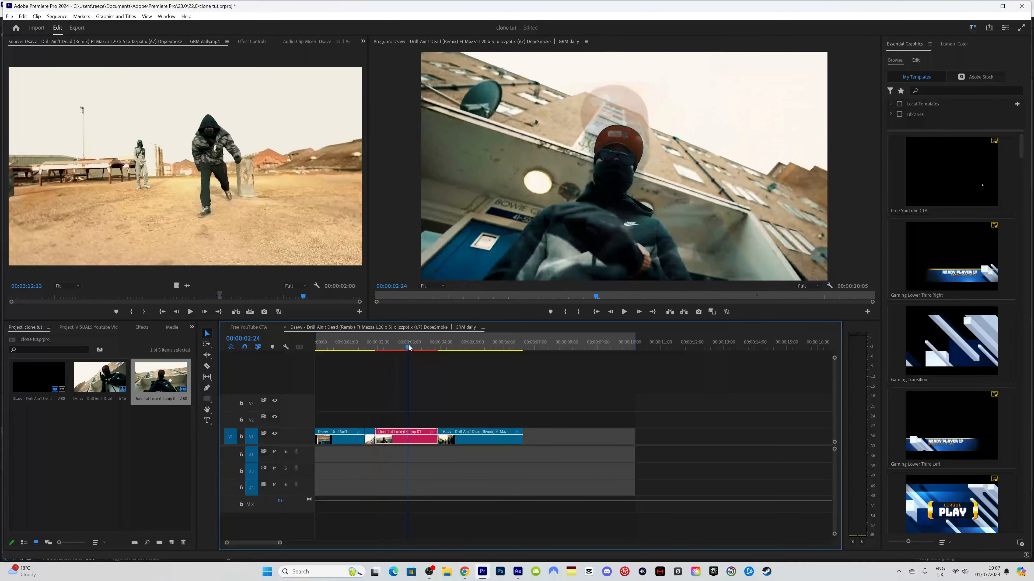
# In Premiere Pro, position the playhead at 00:00:02:13 and create a 1920 x 1080, 25 fps adjustment layer
pyautogui.moveTo(408, 346); pyautogui.dragTo(394, 347)
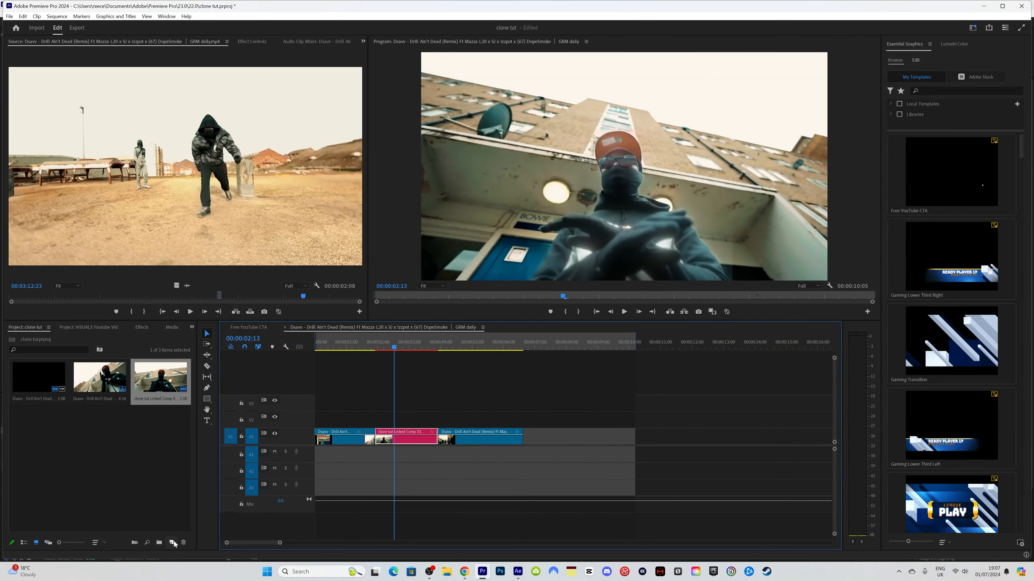
pyautogui.click(172, 543)
pyautogui.click(208, 488)
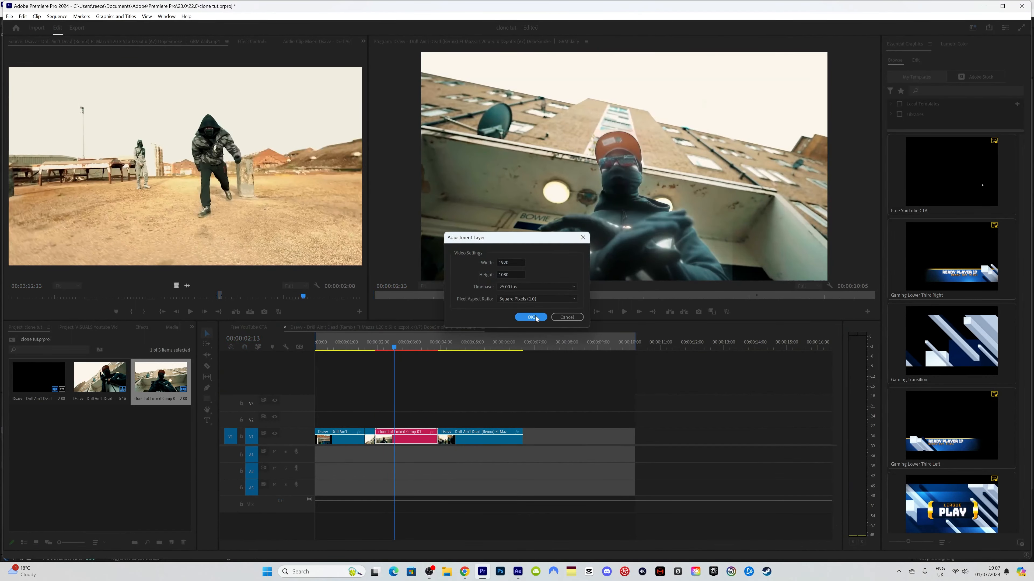
pyautogui.press('Return')
# Mark a 14-frame section of the adjustment layer and place it above the linked composition, starting at the playhead
pyautogui.doubleClick(51, 424)
pyautogui.click(121, 296)
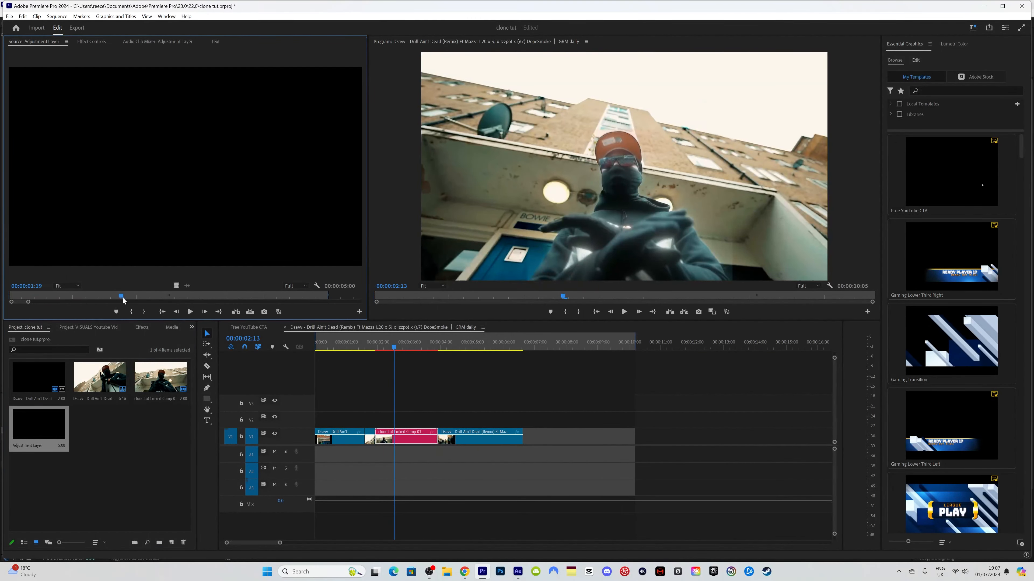
pyautogui.click(131, 312)
pyautogui.press('space')
pyautogui.press('space')
pyautogui.click(144, 313)
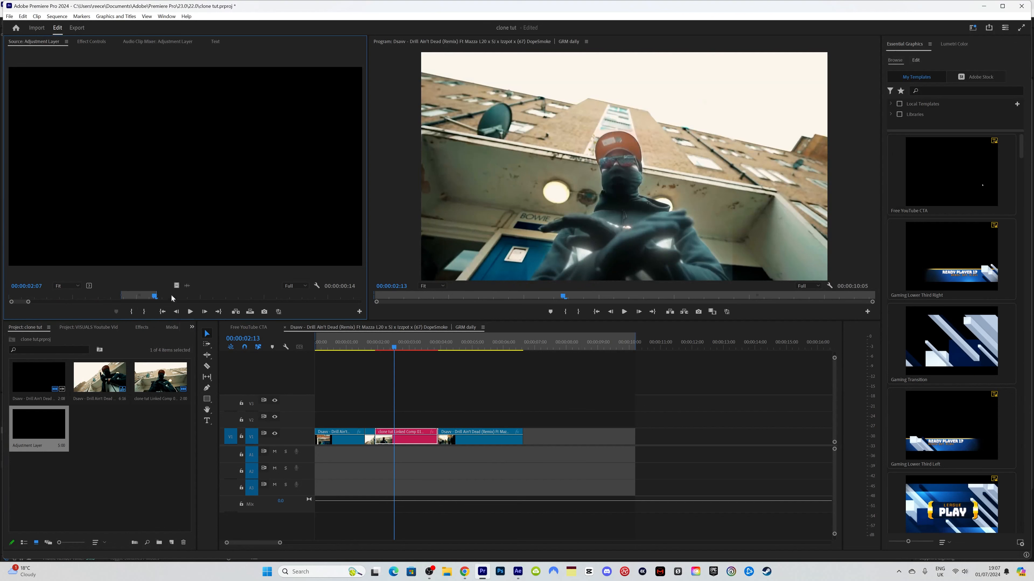
pyautogui.moveTo(176, 286); pyautogui.dragTo(401, 423)
# Apply the SMALL SHAKE EFFECT preset to the adjustment layer clip in the sequence and preview it
pyautogui.click(142, 327)
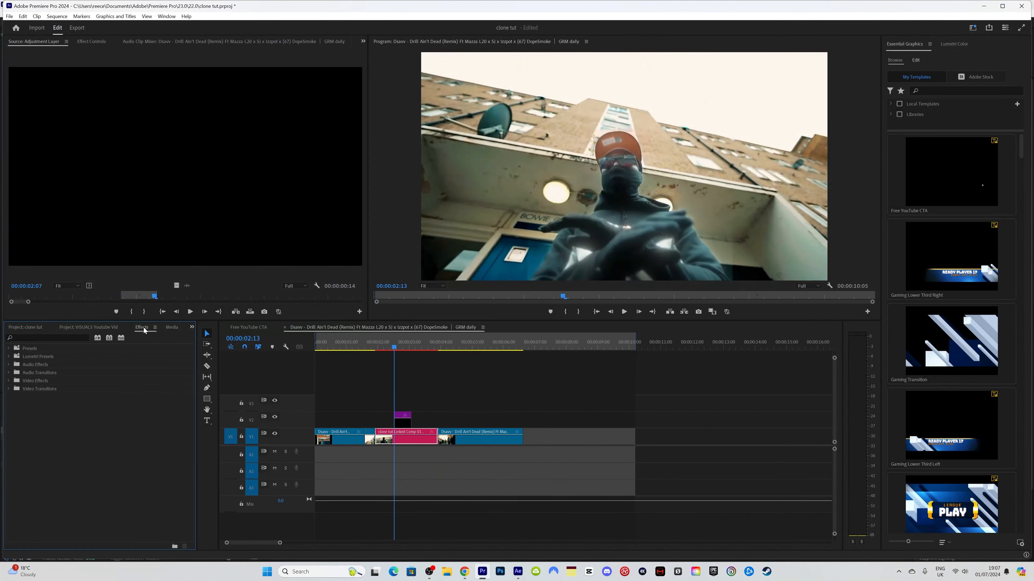
pyautogui.click(47, 337)
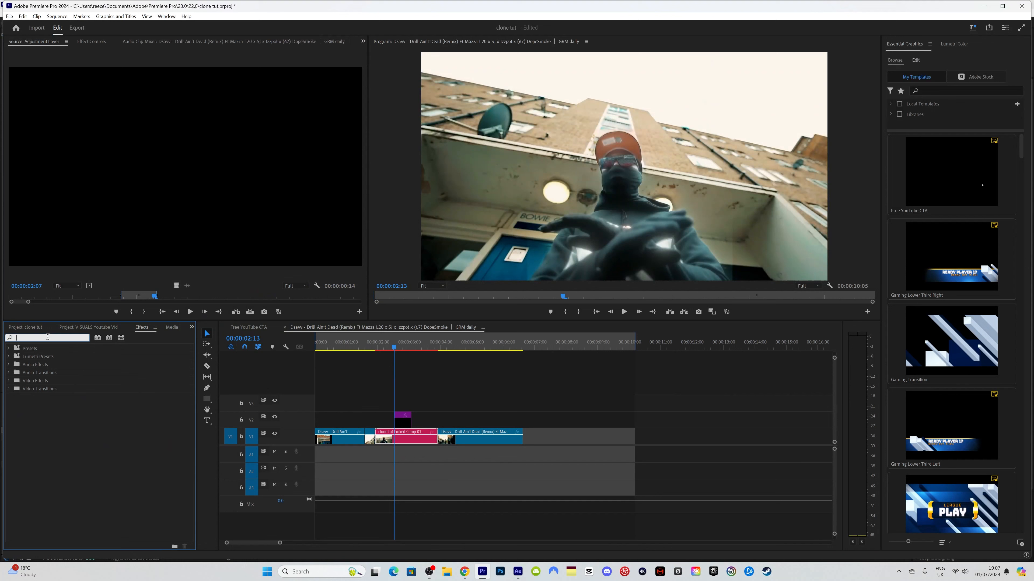
pyautogui.write('shake')
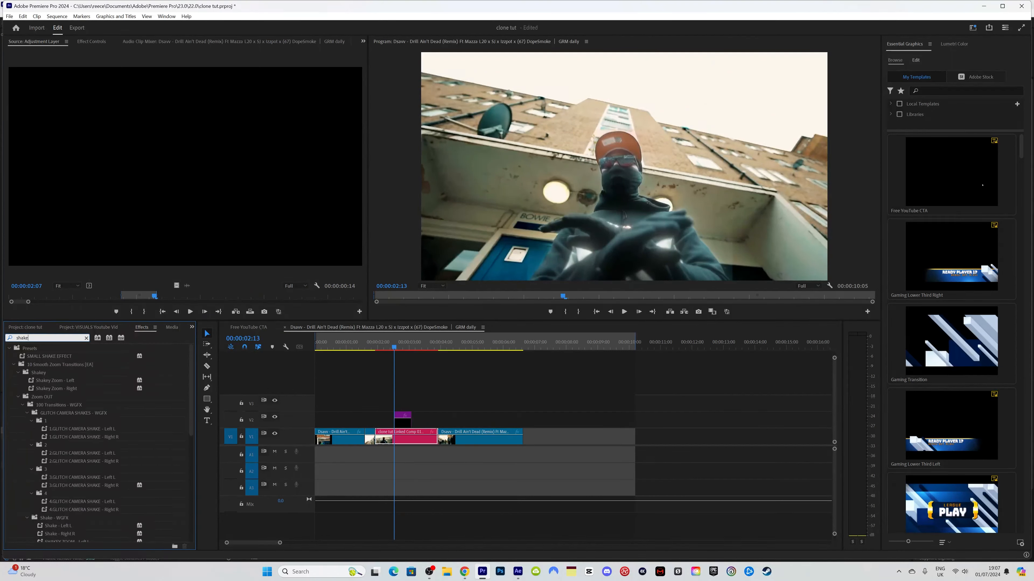
pyautogui.click(55, 357)
pyautogui.moveTo(59, 357); pyautogui.dragTo(403, 420)
pyautogui.press('space')
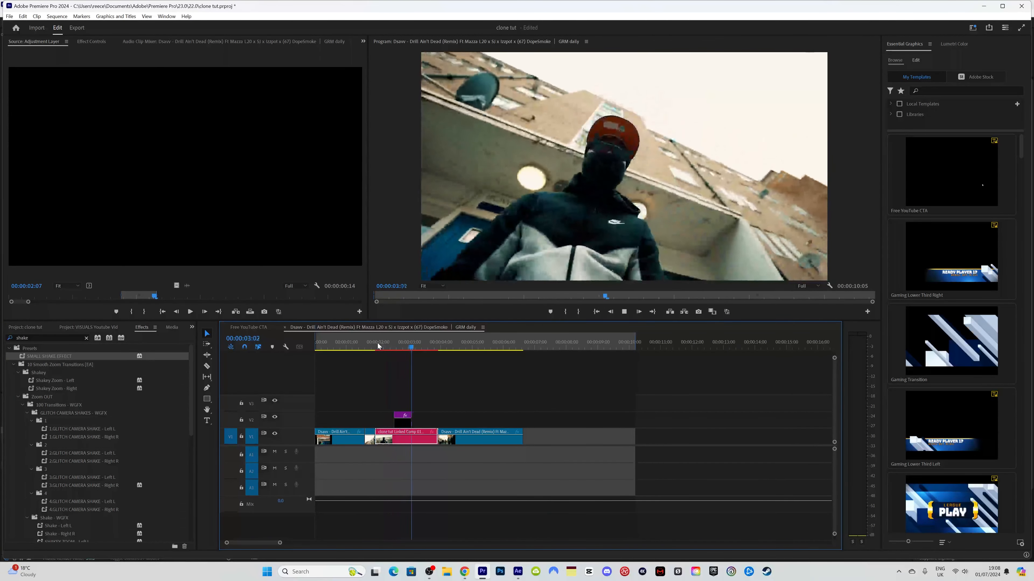
pyautogui.click(378, 345)
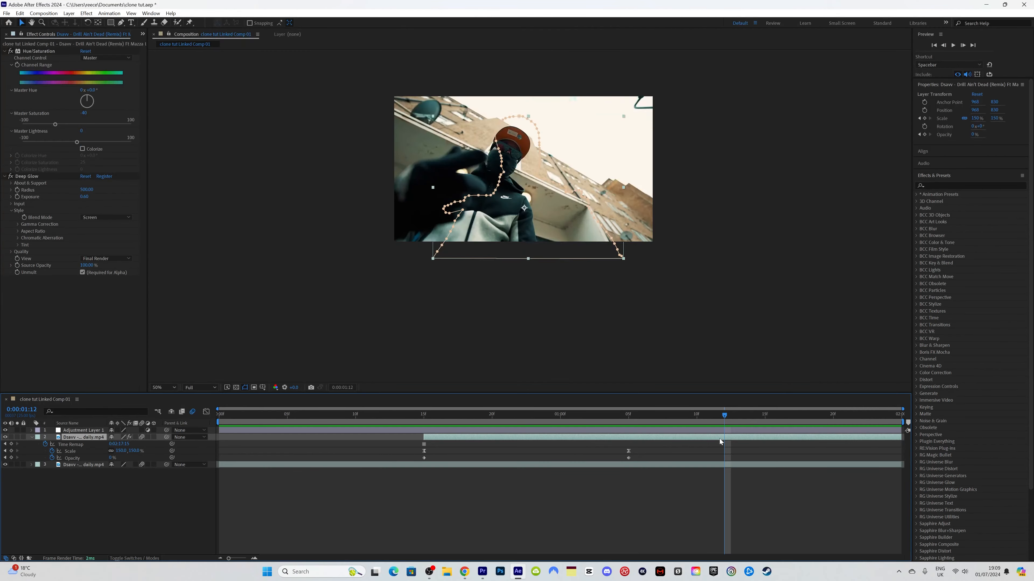
# In After Effects, duplicate the base video layer, place the copy above the frozen layer and trim its start to 0:00:01:12
pyautogui.hotkey('ctrl', 'd')
pyautogui.moveTo(424, 437); pyautogui.dragTo(725, 437)
pyautogui.click(721, 465)
pyautogui.hotkey('ctrl', 'd')
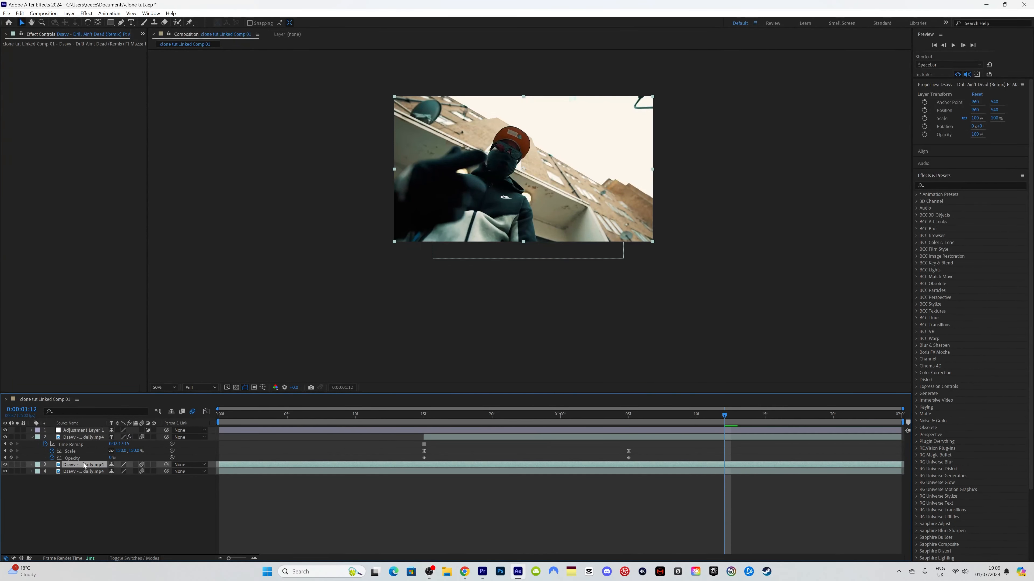
pyautogui.moveTo(84, 466); pyautogui.dragTo(85, 436)
pyautogui.moveTo(218, 438); pyautogui.dragTo(656, 437)
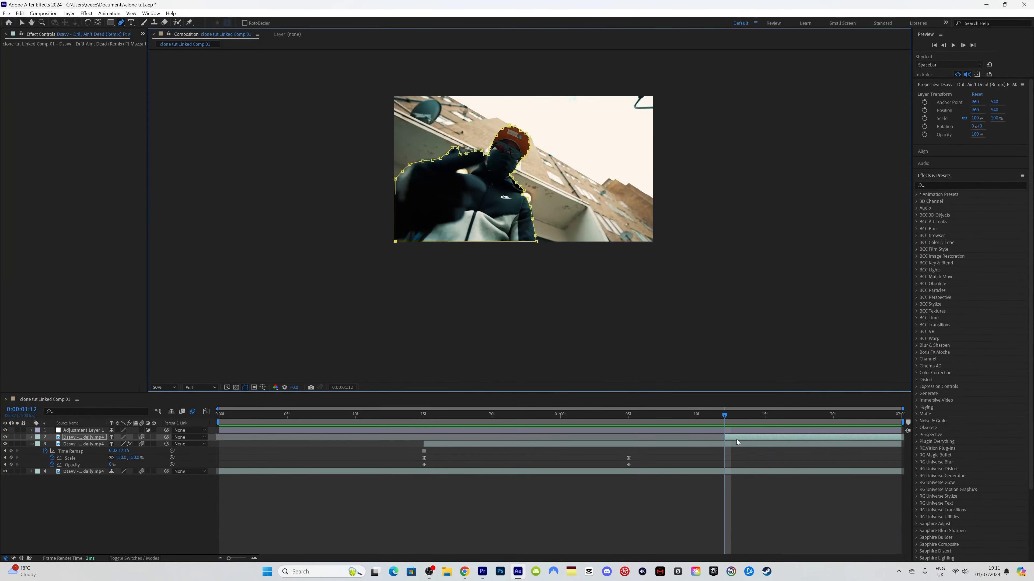
# Freeze the masked video copy on its frame at 0:00:01:12
pyautogui.rightClick(737, 439)
pyautogui.moveTo(773, 233)
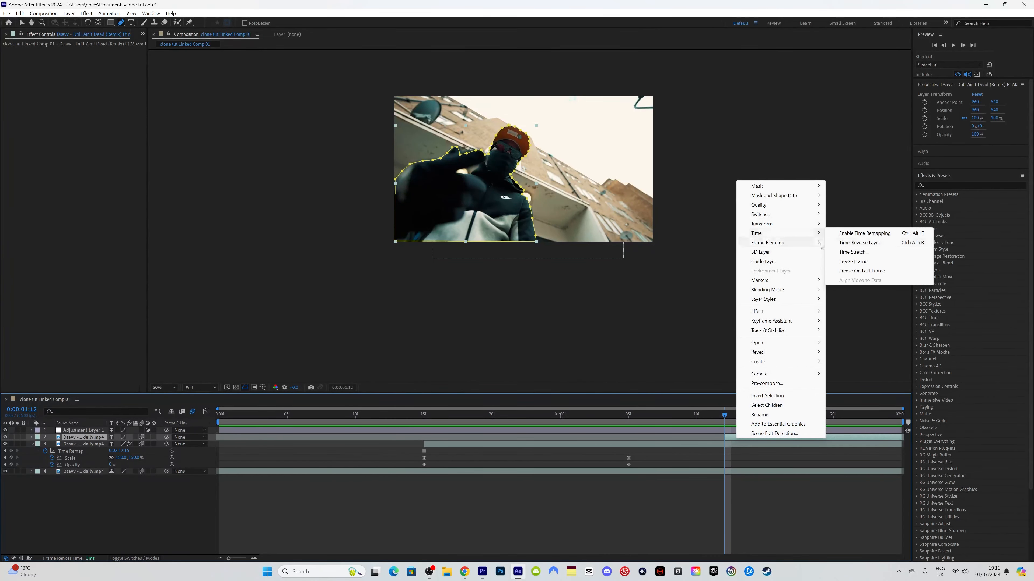
pyautogui.click(853, 262)
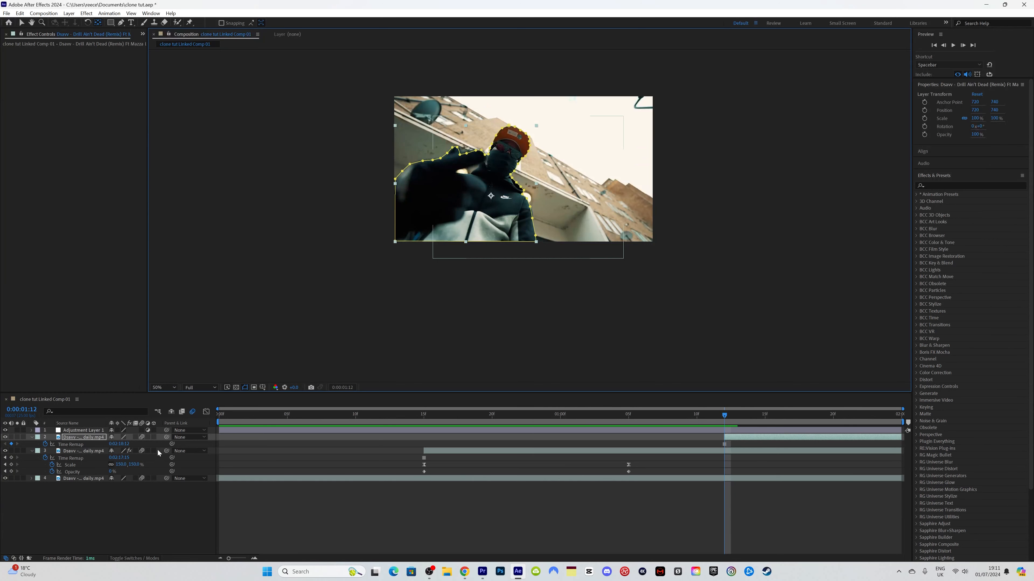
# Keyframe the new frozen layer's scale from 100% at 0:00:01:12 to 150% at 0:00:01:23
pyautogui.press('s')
pyautogui.click(52, 444)
pyautogui.moveTo(724, 414); pyautogui.dragTo(873, 416)
pyautogui.click(121, 443)
pyautogui.write('150')
pyautogui.press('Return')
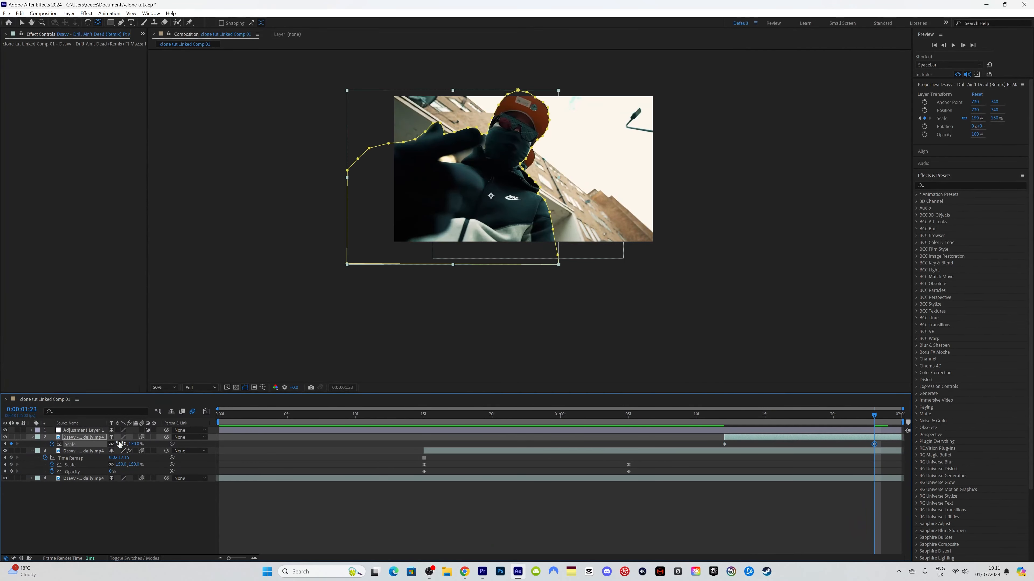
# Shift the layer's two scale keyframes earlier in the graph editor, to 0:00:01:11 and 0:00:01:17
pyautogui.click(206, 411)
pyautogui.moveTo(724, 535); pyautogui.dragTo(710, 535)
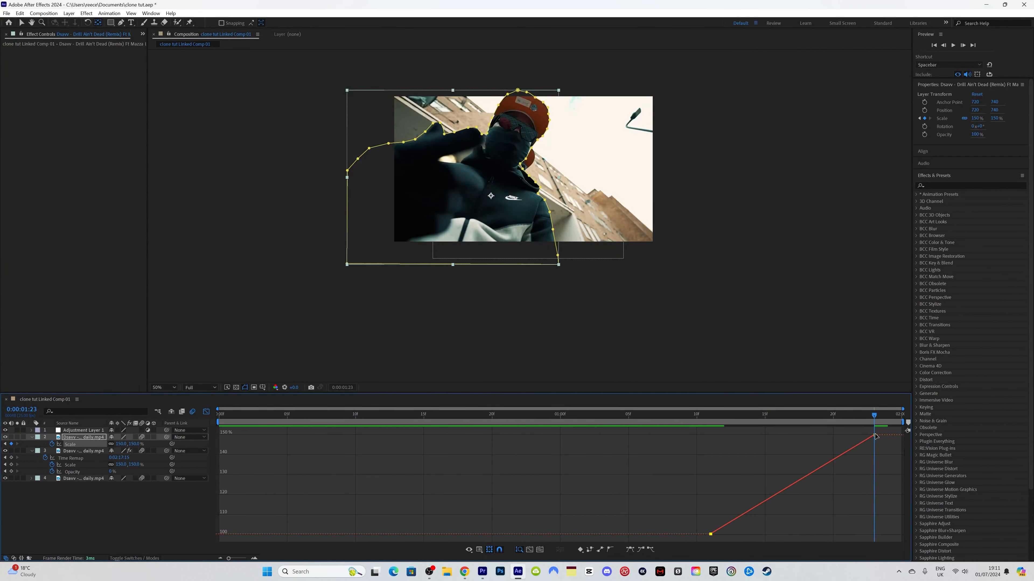
pyautogui.moveTo(875, 436); pyautogui.dragTo(826, 439)
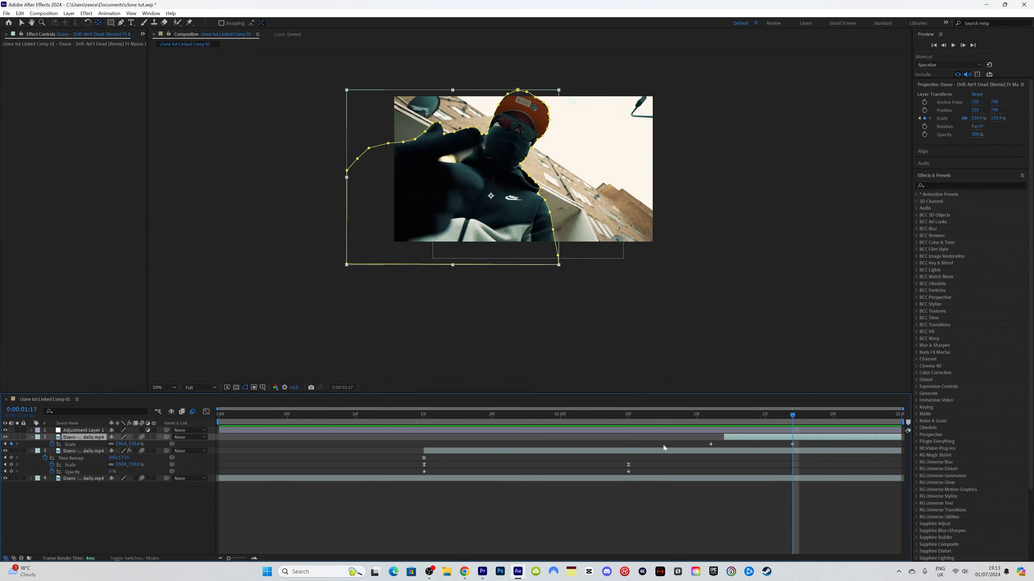
# Keyframe the new frozen layer's opacity from 100% at 0:00:01:12 to 0% at 0:00:01:17
pyautogui.press('t')
pyautogui.moveTo(733, 418); pyautogui.dragTo(724, 420)
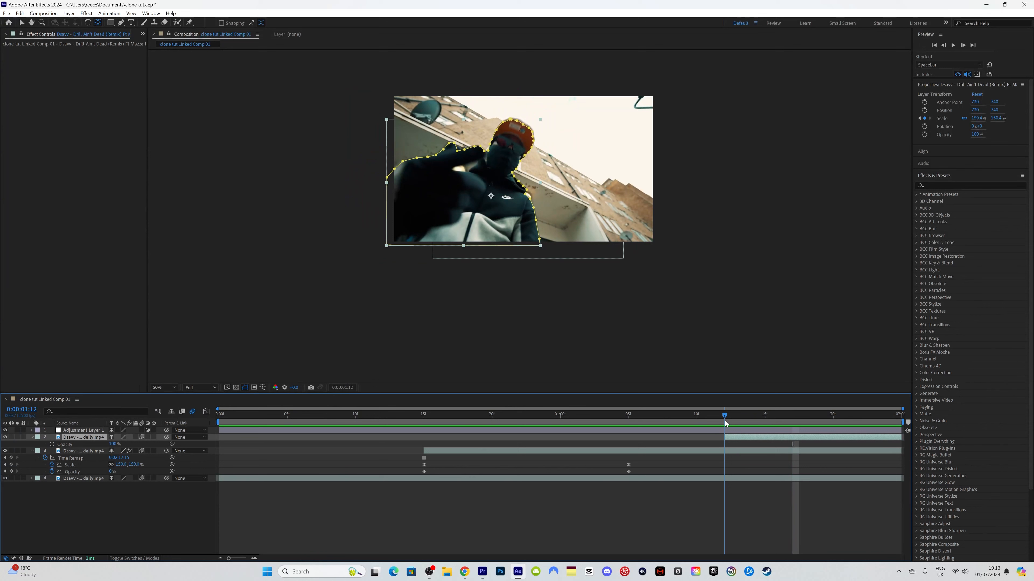
pyautogui.click(52, 444)
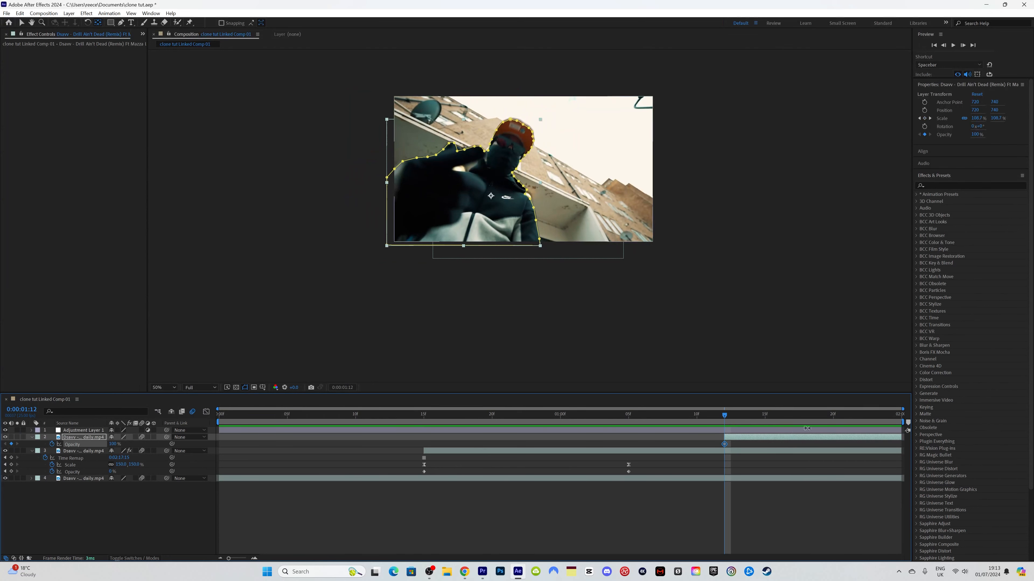
pyautogui.moveTo(749, 421); pyautogui.dragTo(793, 425)
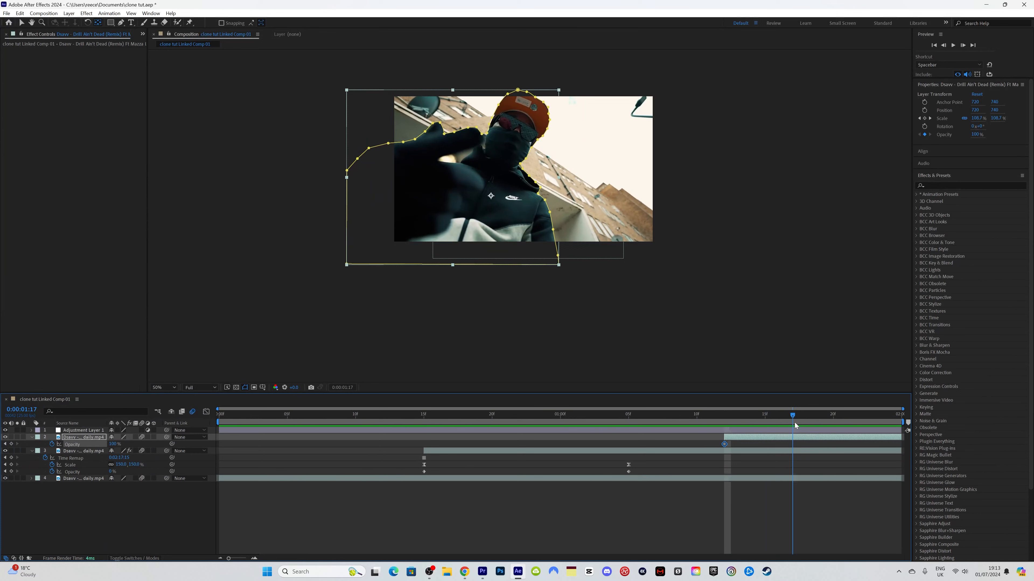
pyautogui.press('u')
pyautogui.click(116, 458)
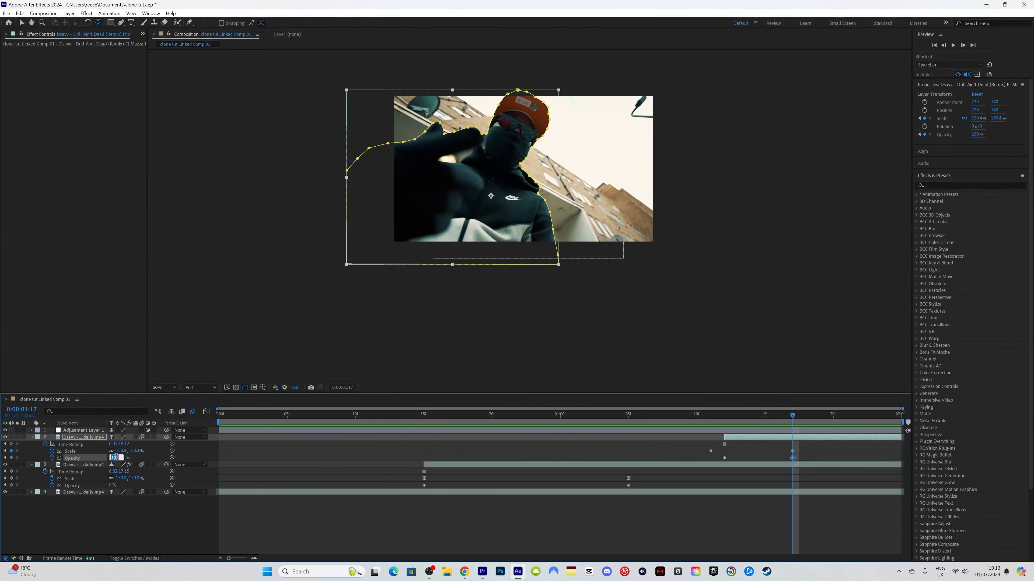
pyautogui.press('Return')
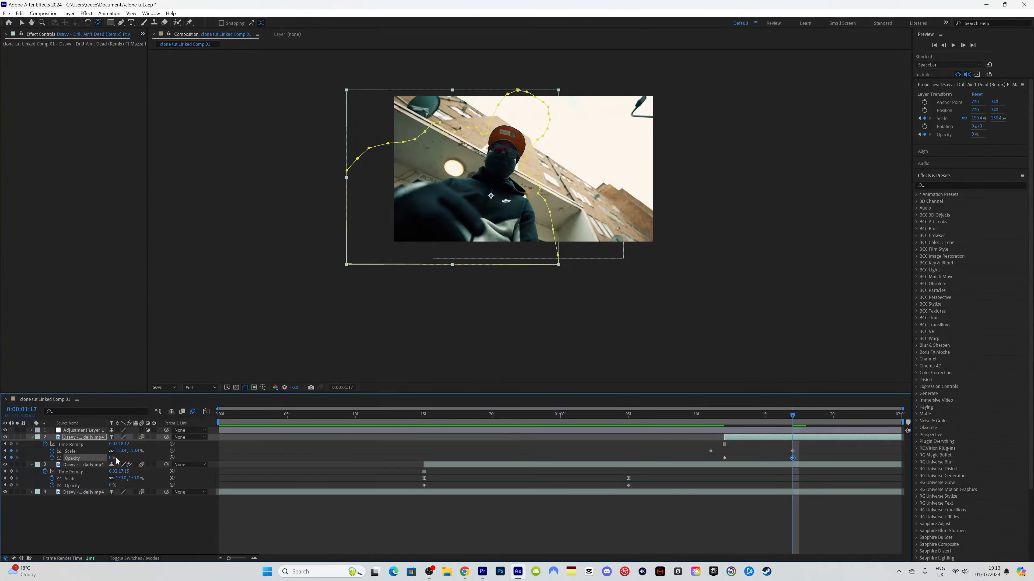
# Align the first scale keyframe with 0:00:01:12, move the ending scale and opacity keyframes to 0:00:01:21, and preview the animation
pyautogui.moveTo(722, 424); pyautogui.dragTo(779, 423)
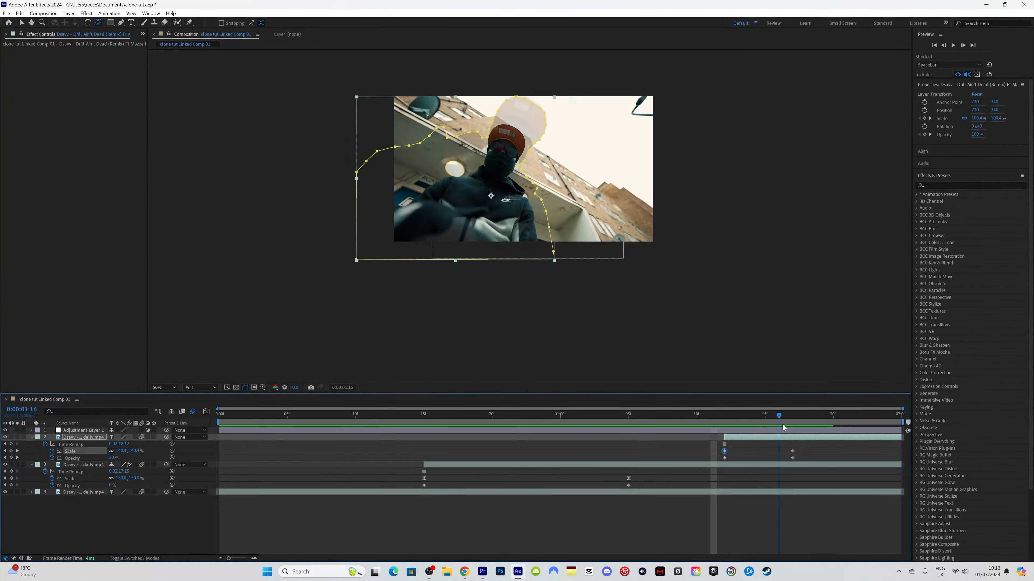
pyautogui.moveTo(813, 456); pyautogui.dragTo(848, 452)
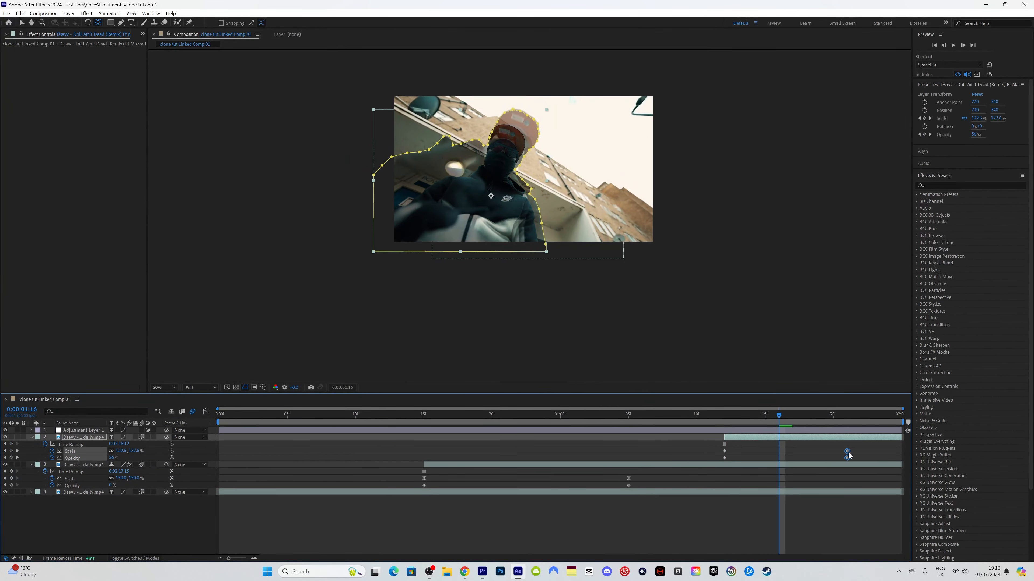
pyautogui.click(724, 427)
pyautogui.press('space')
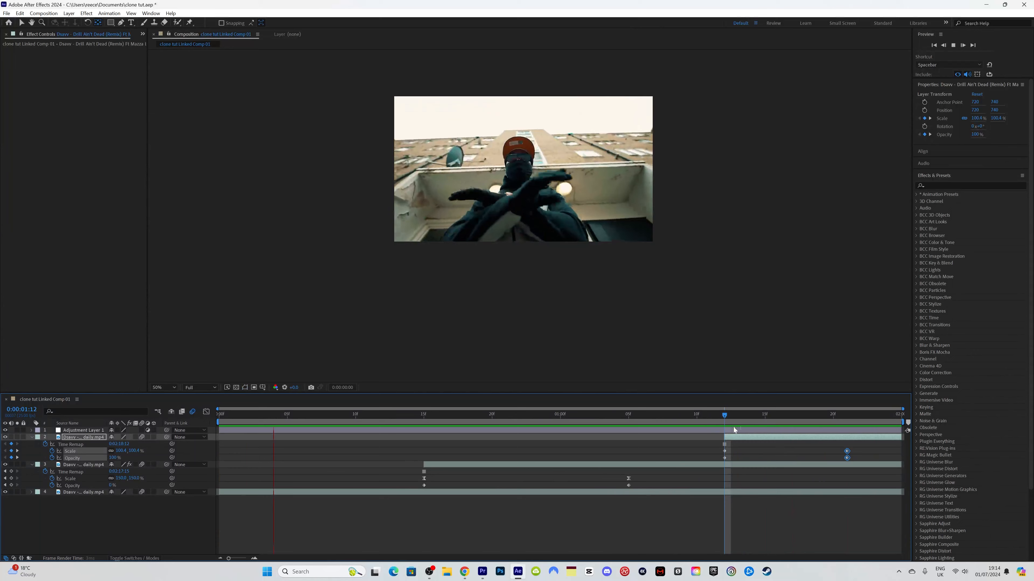
pyautogui.moveTo(736, 419); pyautogui.dragTo(749, 418)
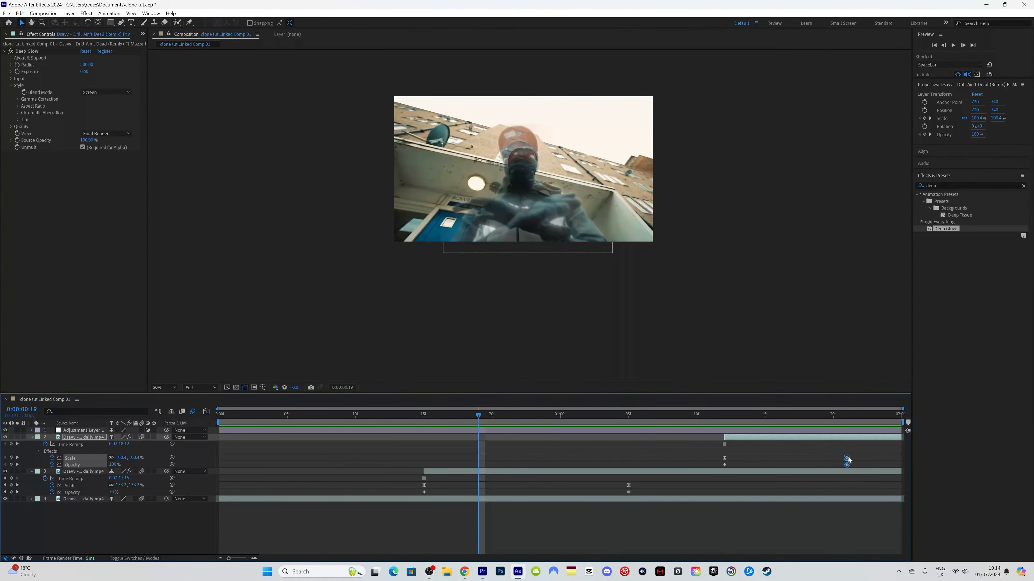
# Move the second clone's ending scale and opacity keyframes to 0:00:01:23 and play the composition
pyautogui.moveTo(848, 456); pyautogui.dragTo(874, 459)
pyautogui.click(725, 418)
pyautogui.press('space')
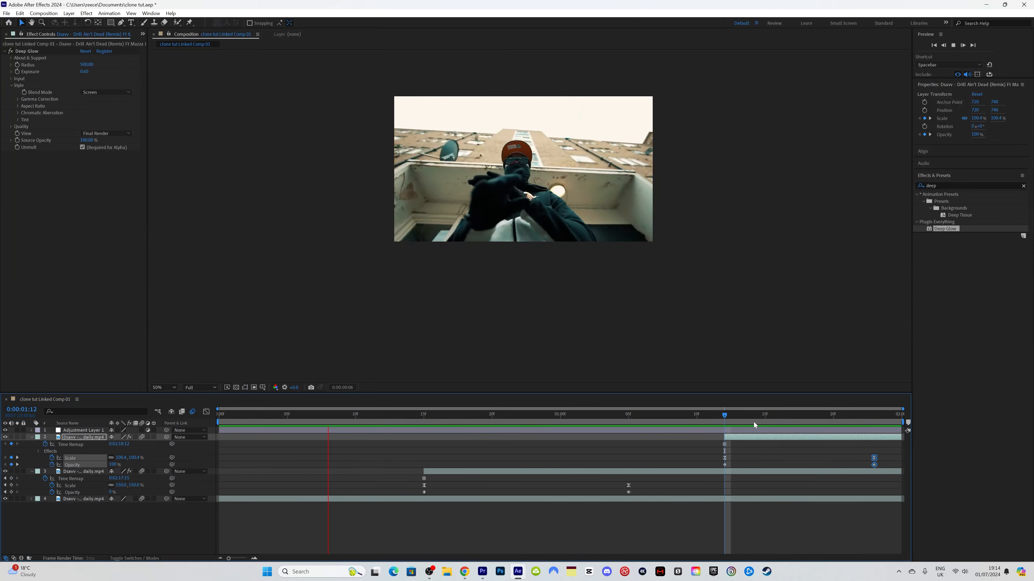
# Switch to Premiere Pro, copy the shake adjustment layer to start at 00:00:03:10 and preview the sequence
pyautogui.hotkey('alt', 'Tab')
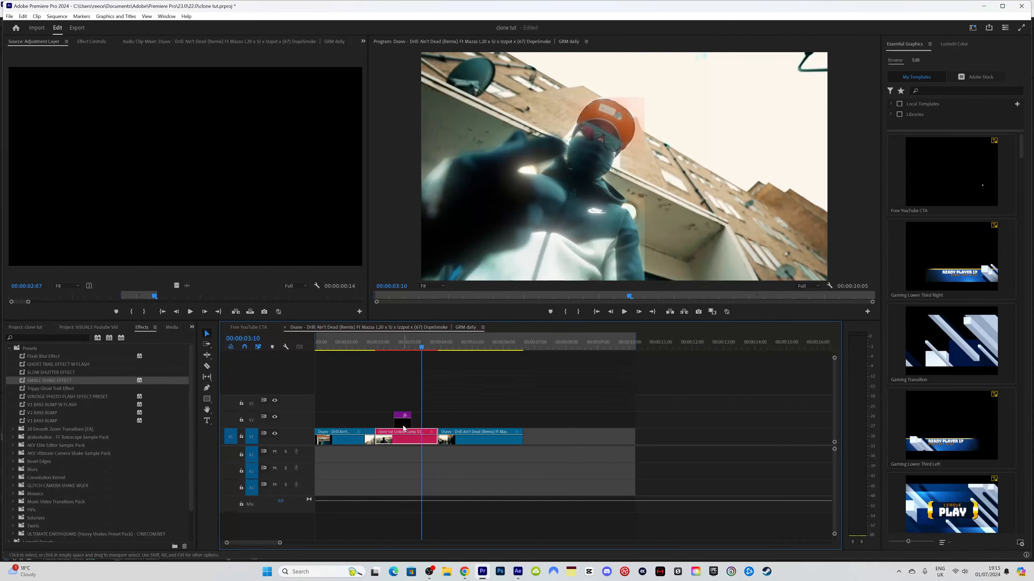
pyautogui.moveTo(408, 423); pyautogui.dragTo(435, 422)
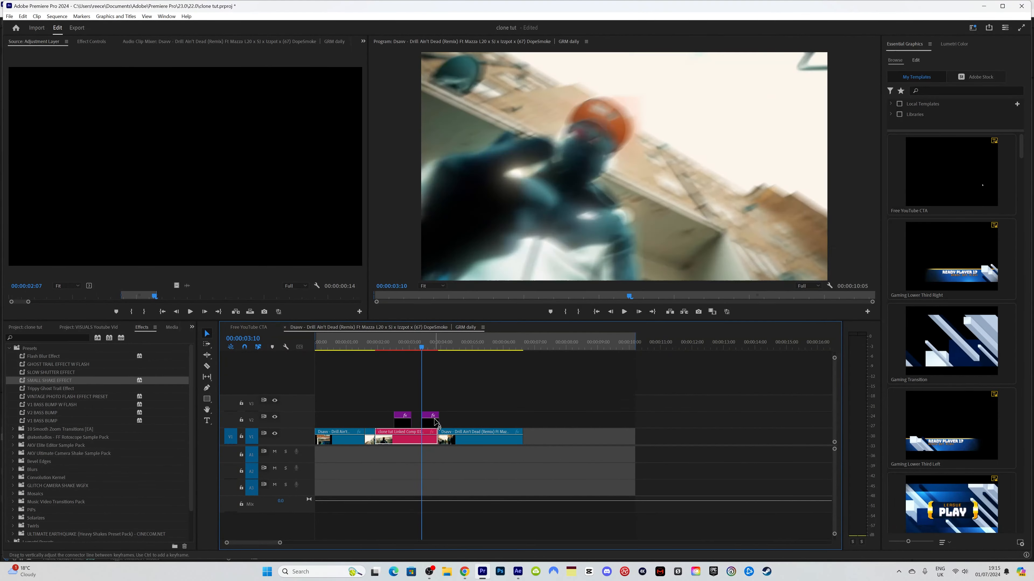
pyautogui.moveTo(422, 348); pyautogui.dragTo(356, 349)
pyautogui.press('space')
pyautogui.press('space')
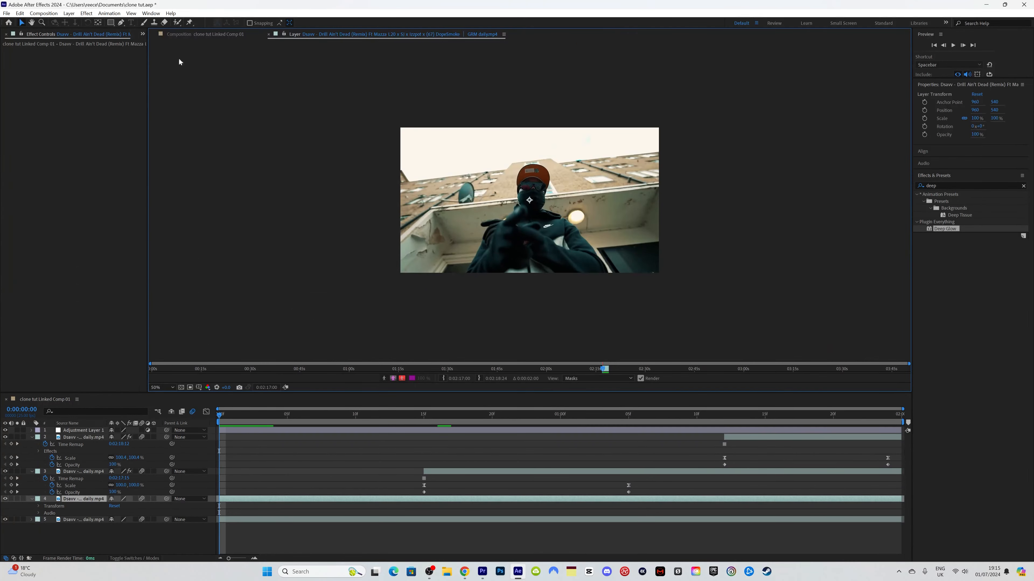
# Cut out the man on the duplicated base layer with the Roto Brush and carry the selection forward to 0:00:00:15
pyautogui.click(178, 22)
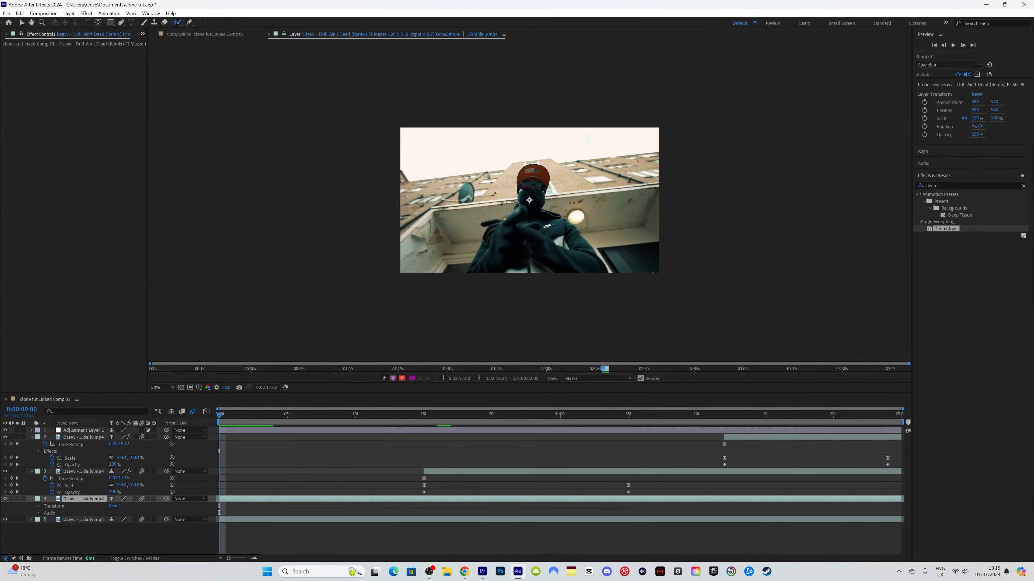
pyautogui.moveTo(529, 166); pyautogui.dragTo(528, 271)
pyautogui.moveTo(358, 415); pyautogui.dragTo(424, 419)
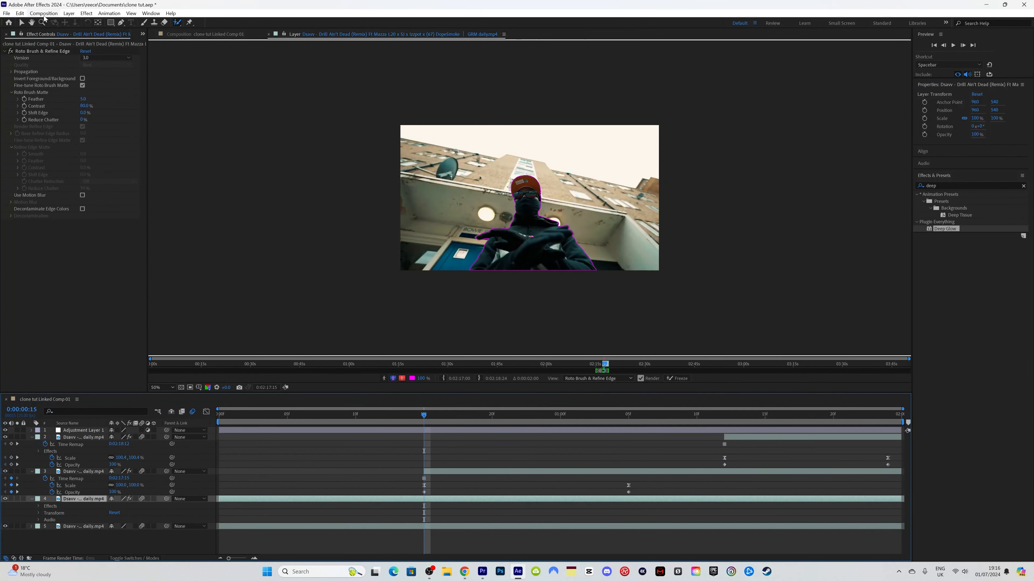
# Split the rotoscoped layer at 0:00:00:15 and delete the part after the cut
pyautogui.click(20, 13)
pyautogui.click(39, 141)
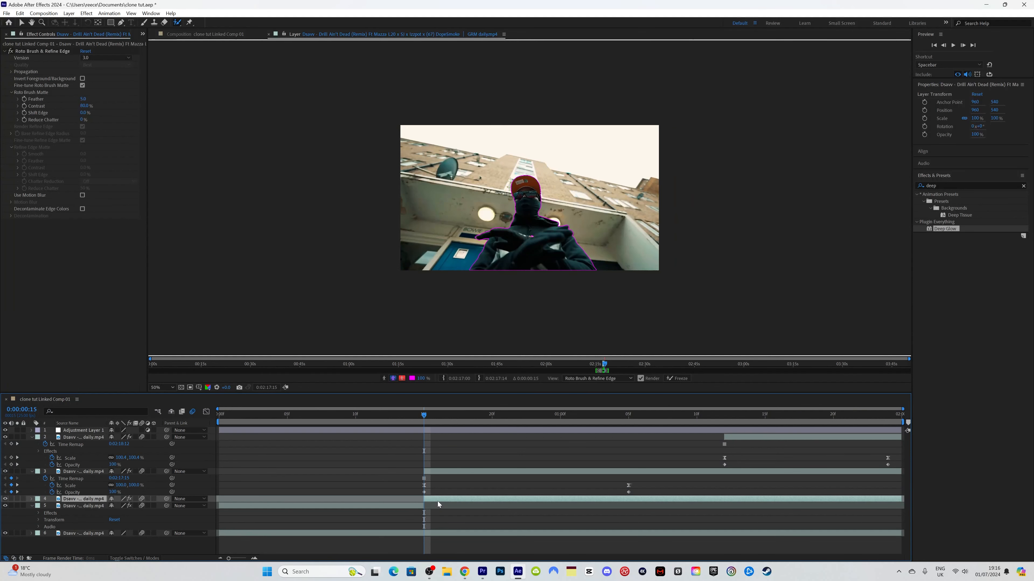
pyautogui.press('Delete')
# Raise the Roto Brush matte's feather to about 10 on the cutout layer and check the edge in the composition
pyautogui.click(255, 412)
pyautogui.moveTo(219, 415); pyautogui.dragTo(259, 415)
pyautogui.moveTo(88, 100); pyautogui.dragTo(92, 99)
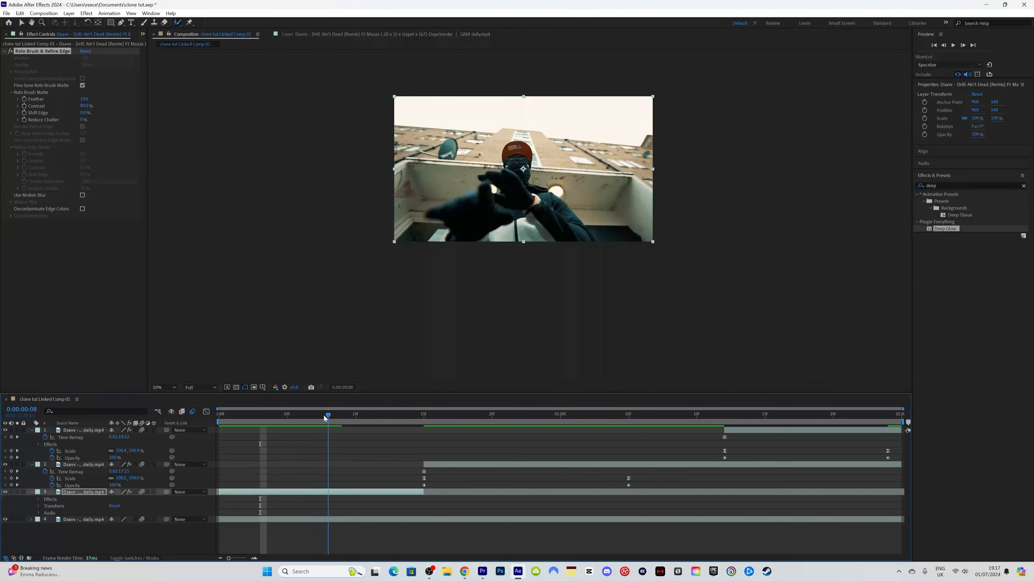
pyautogui.moveTo(328, 417); pyautogui.dragTo(315, 417)
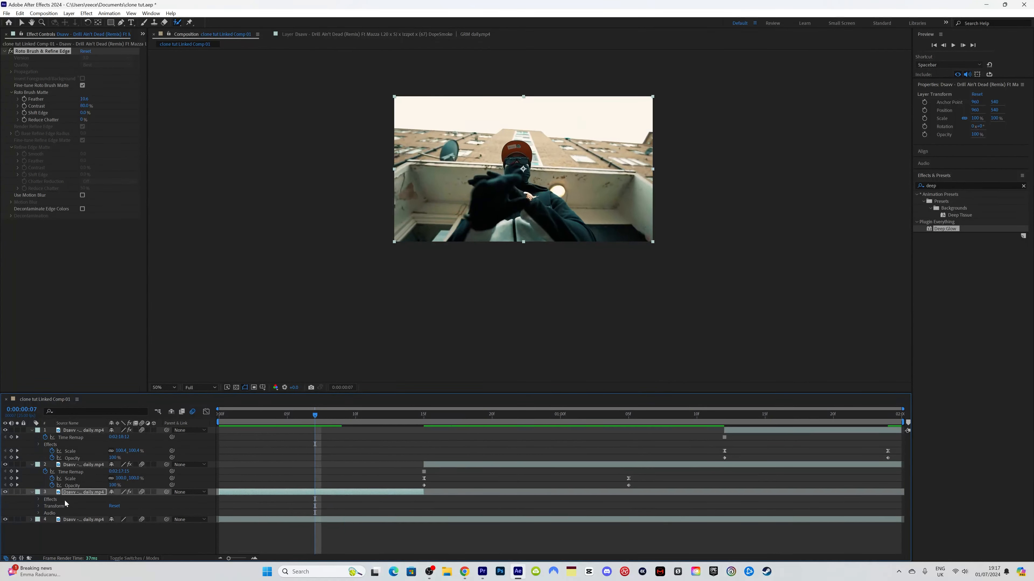
# Keyframe the cutout layer's position from 960, 540 at the start to 1437, 540 at 0:00:00:09, and select both keyframes
pyautogui.click(40, 506)
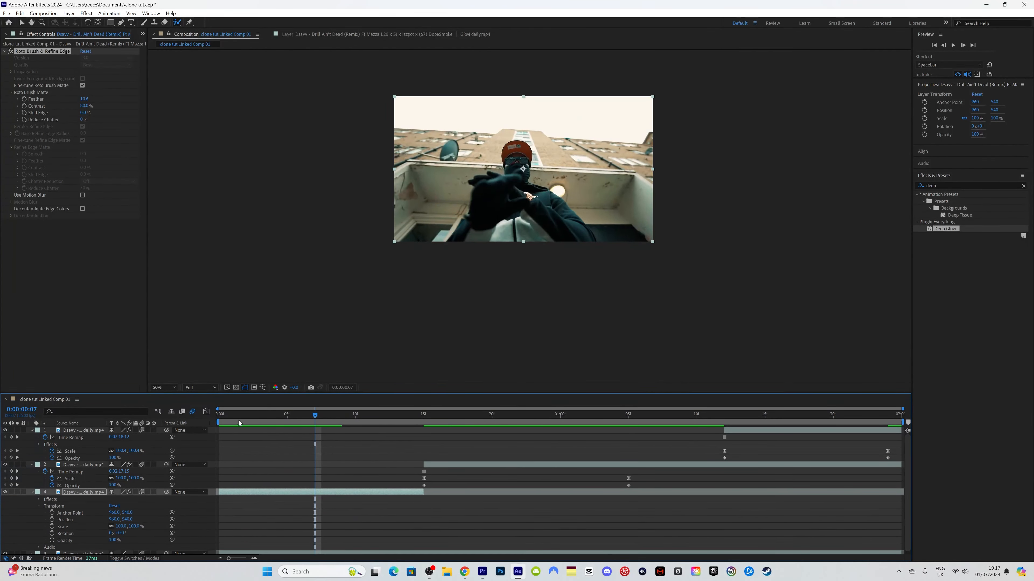
pyautogui.press('Home')
pyautogui.click(52, 520)
pyautogui.moveTo(272, 417); pyautogui.dragTo(341, 420)
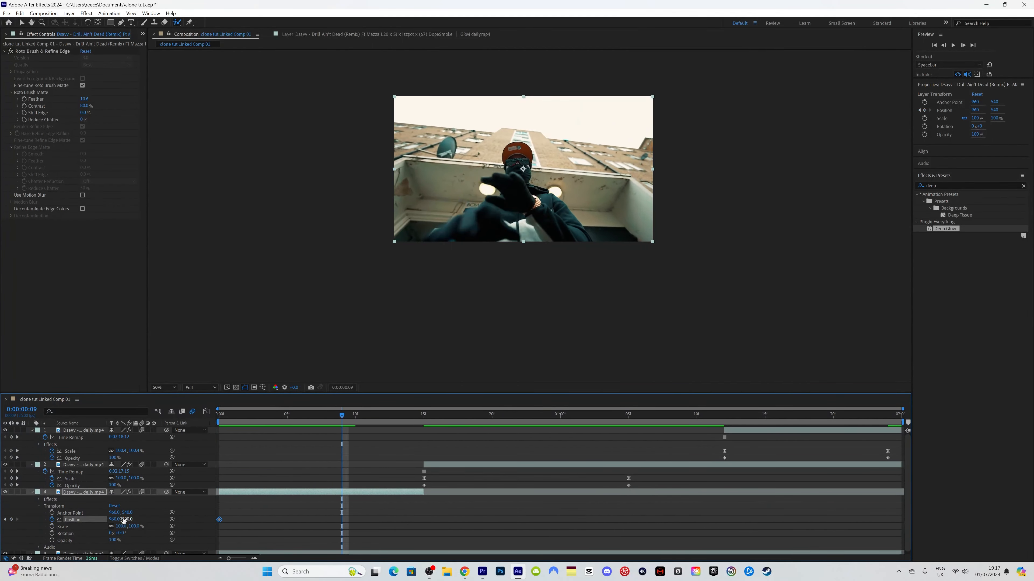
pyautogui.moveTo(115, 520); pyautogui.dragTo(319, 516)
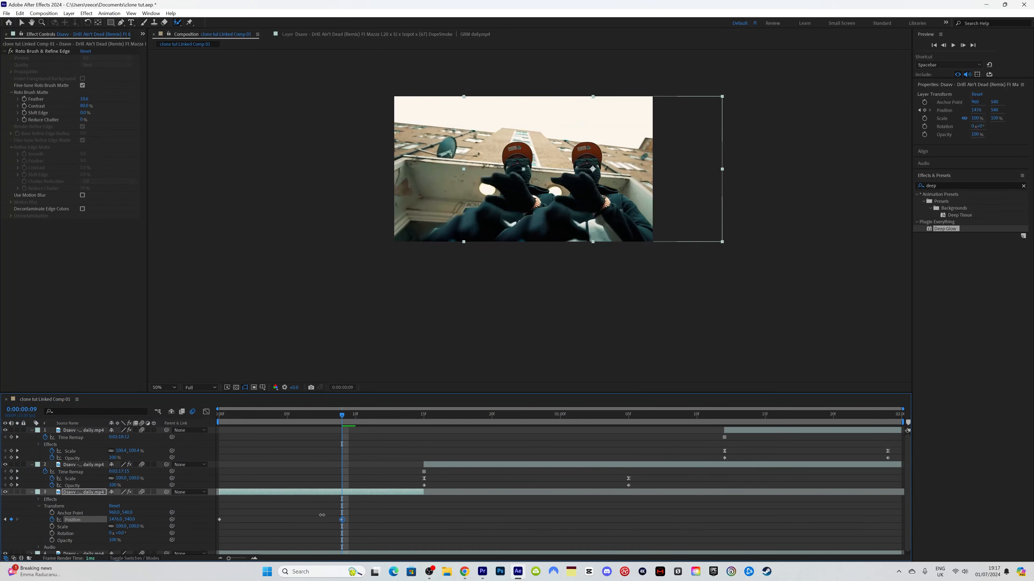
pyautogui.moveTo(327, 514); pyautogui.dragTo(304, 514)
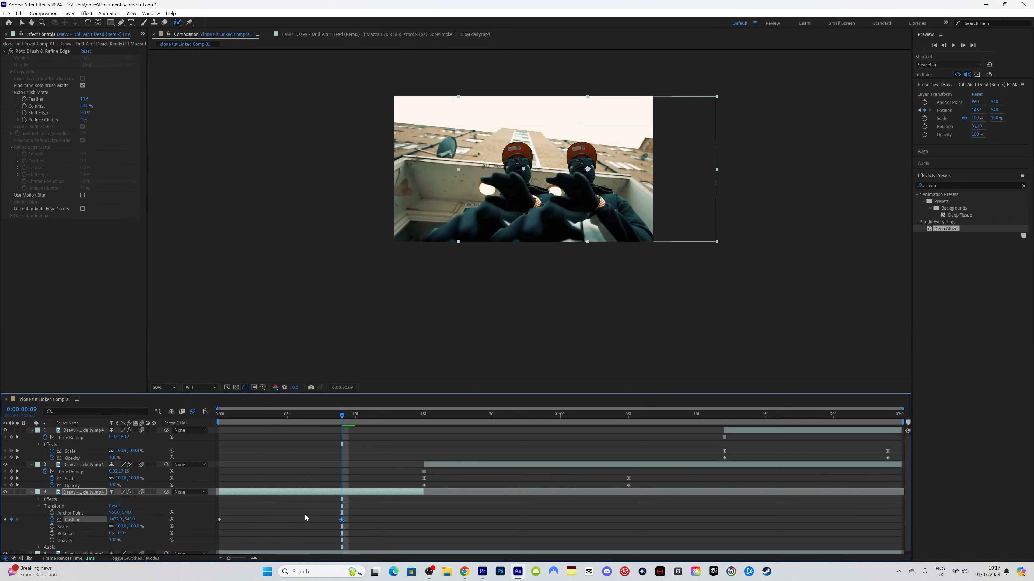
pyautogui.moveTo(363, 526); pyautogui.dragTo(212, 504)
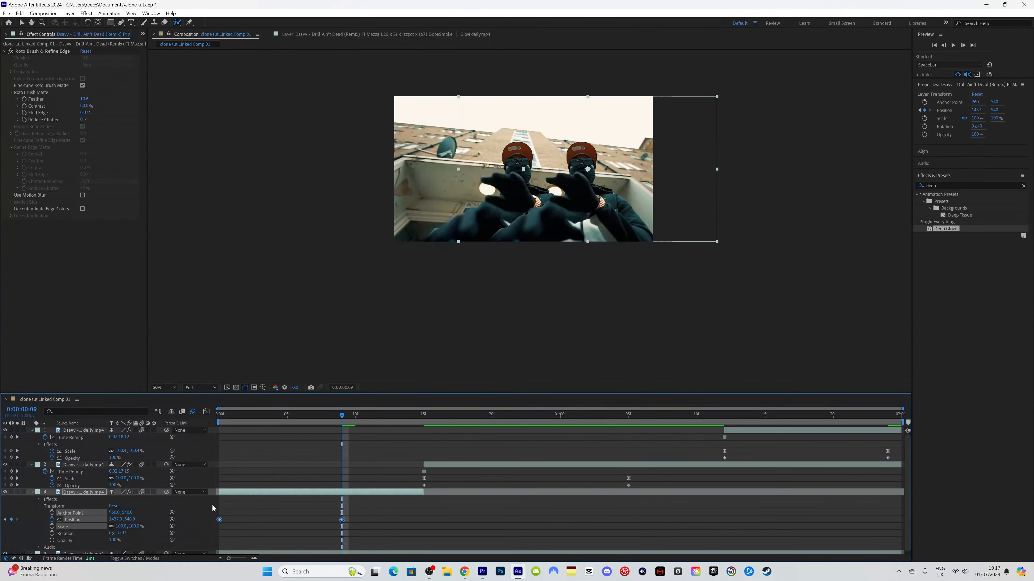
# Apply Easy Ease to the cutout layer's two position keyframes and play the slide back from the start
pyautogui.press('F9')
pyautogui.click(215, 413)
pyautogui.press('space')
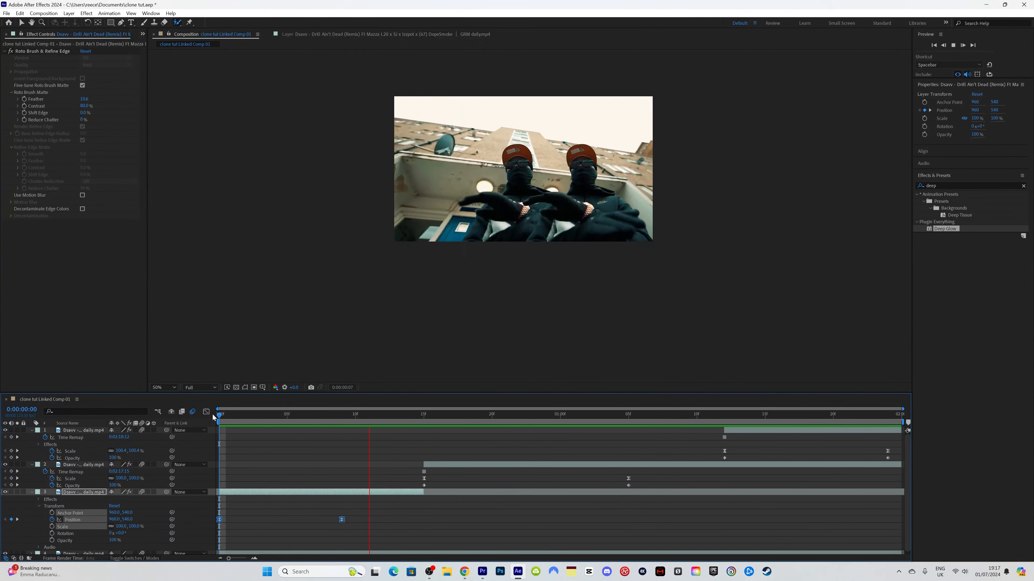
pyautogui.press('space')
# Fade the cutout layer with opacity keyframes from 100% at the start to 0% at 0:00:00:11 and preview it
pyautogui.moveTo(215, 417); pyautogui.dragTo(314, 429)
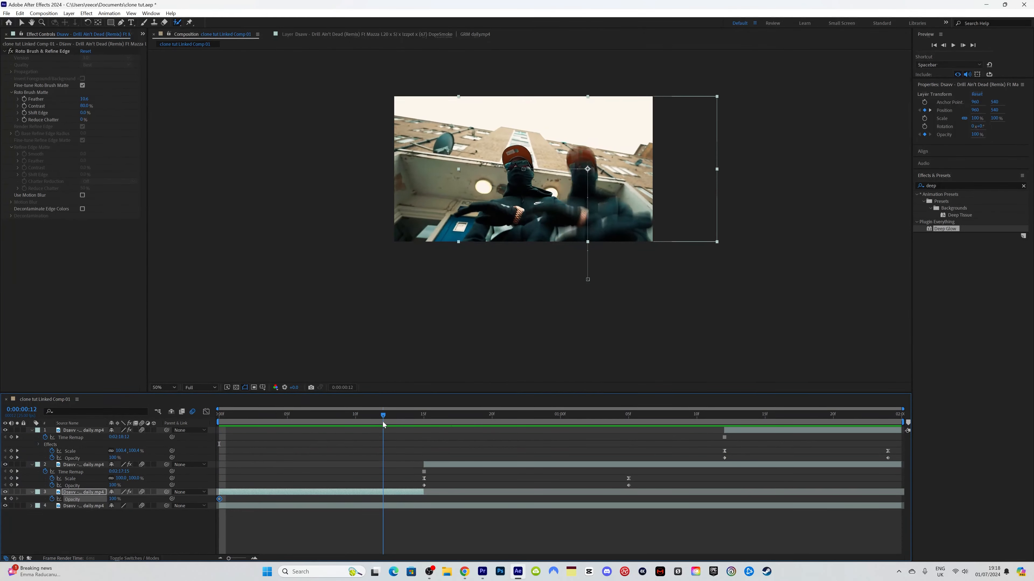
pyautogui.moveTo(383, 421); pyautogui.dragTo(363, 422)
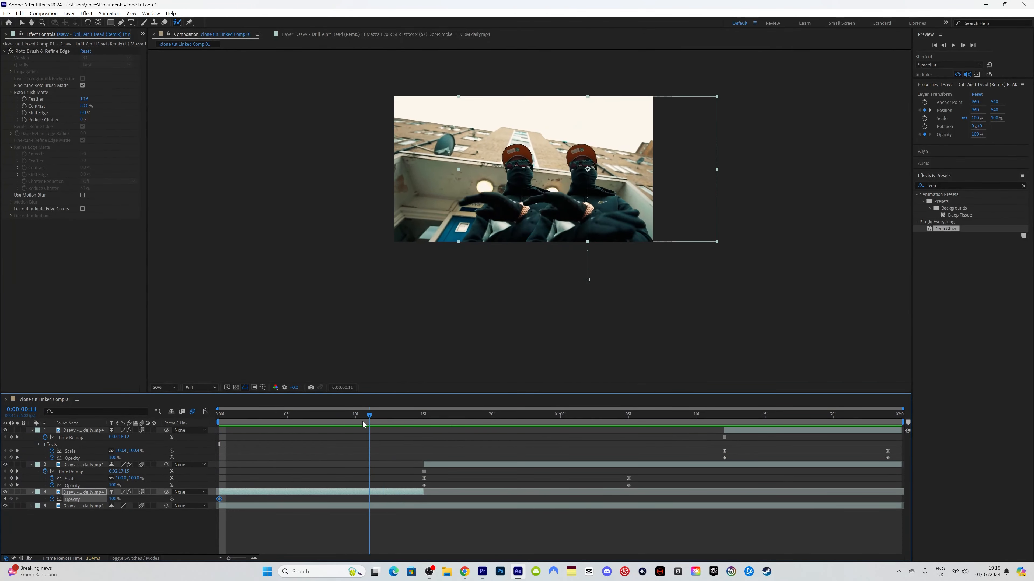
pyautogui.click(119, 499)
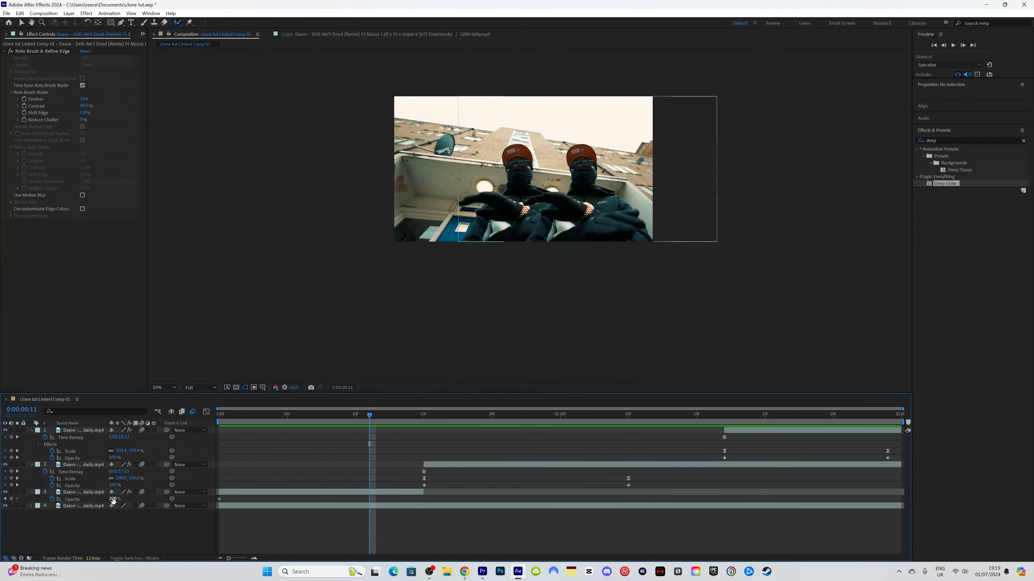
pyautogui.write('0')
pyautogui.press('Return')
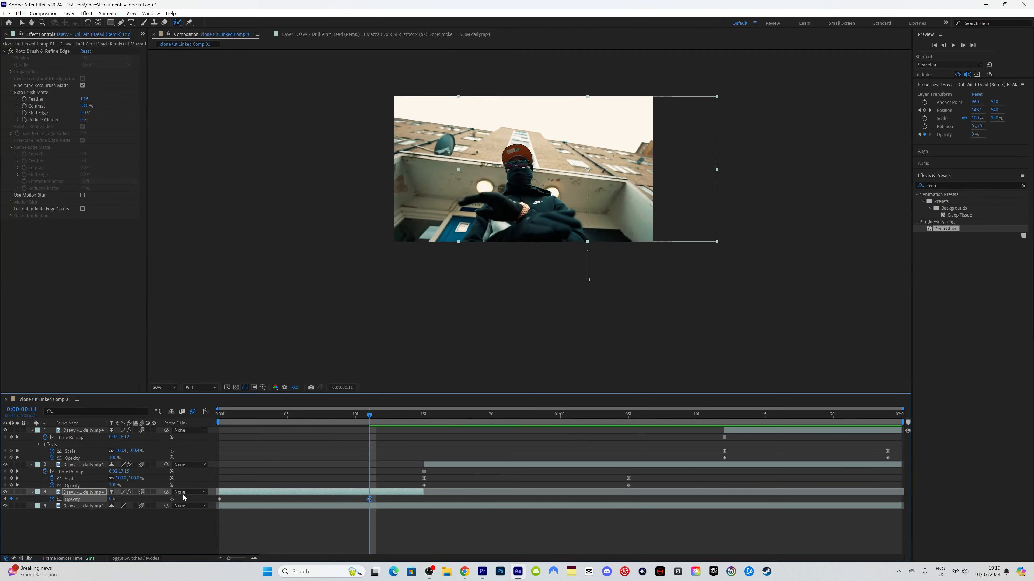
pyautogui.click(216, 414)
pyautogui.press('space')
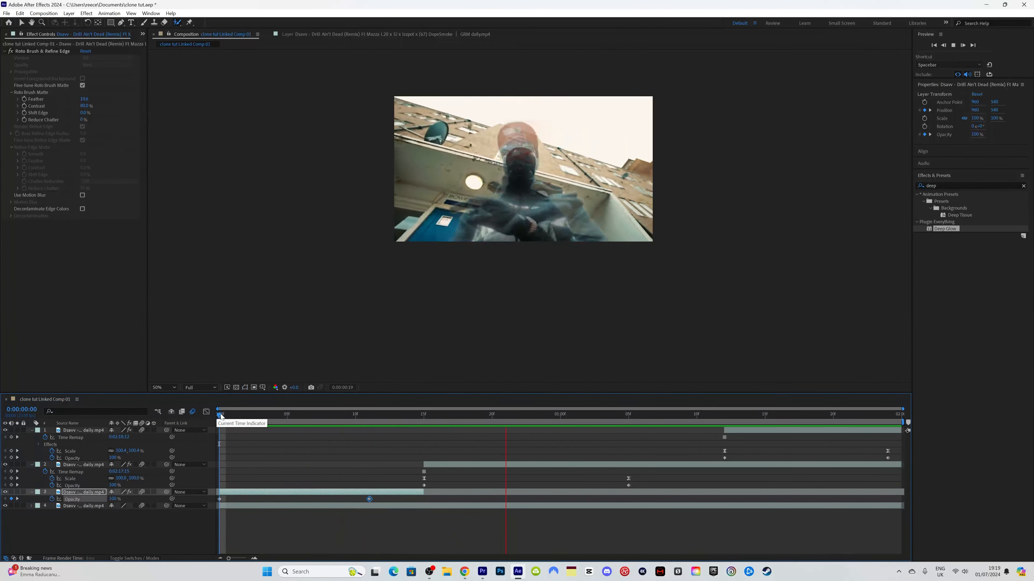
# Duplicate the cutout layer and set the copy's position keyframe at 0:00:00:04 to about 370, 540, on the opposite side of the man
pyautogui.hotkey('ctrl', 'd')
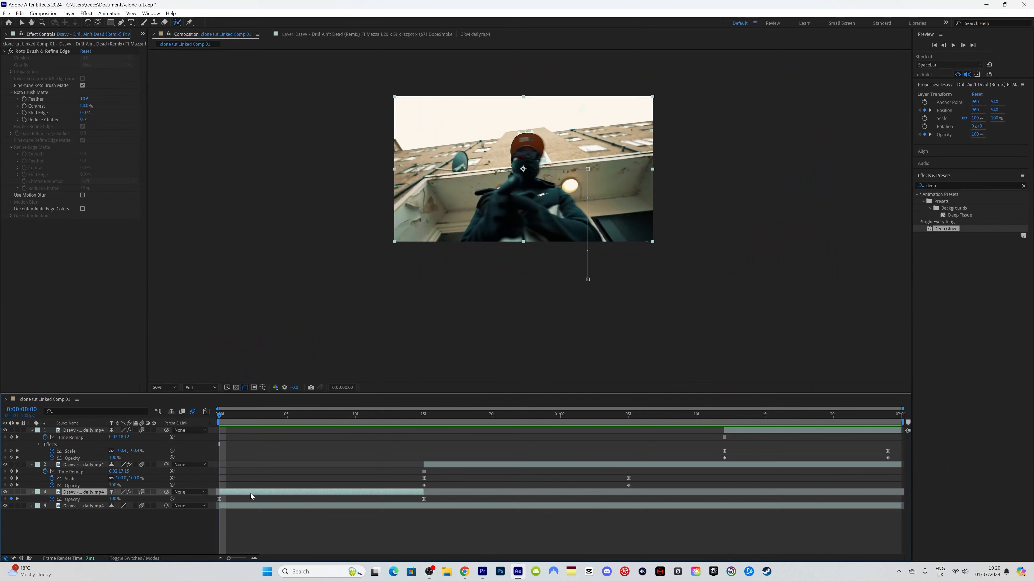
pyautogui.click(32, 493)
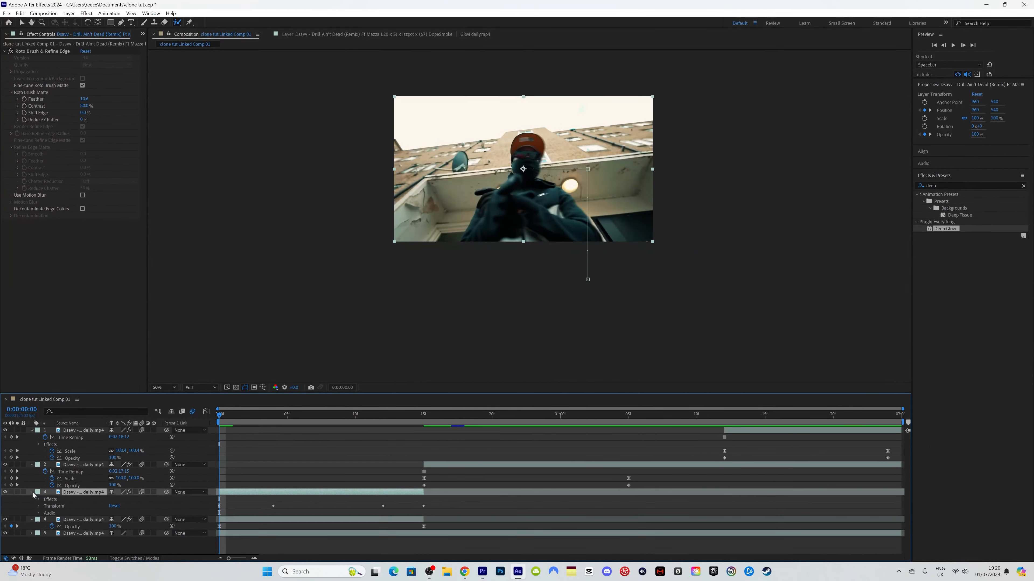
pyautogui.click(39, 506)
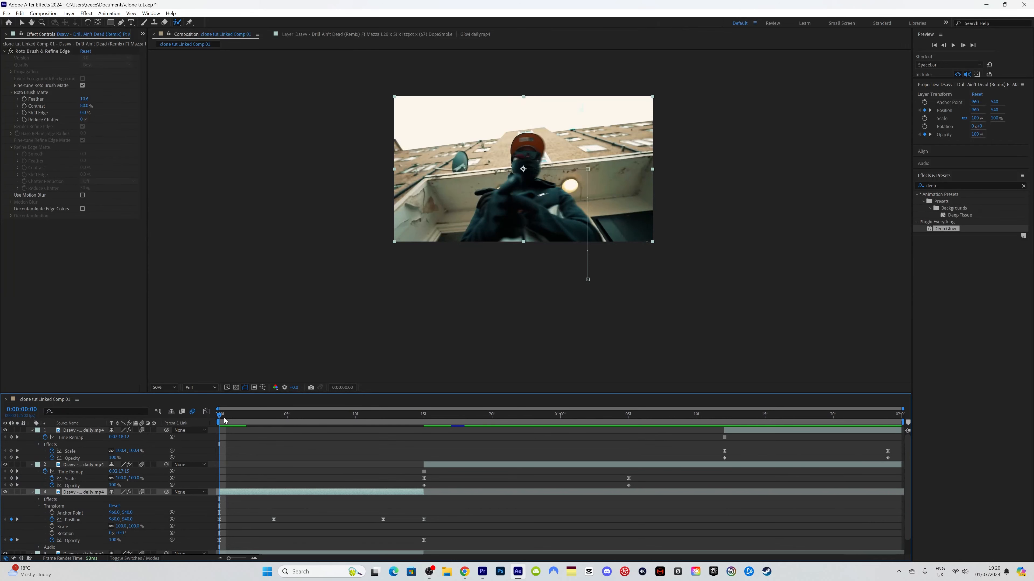
pyautogui.moveTo(223, 418); pyautogui.dragTo(271, 421)
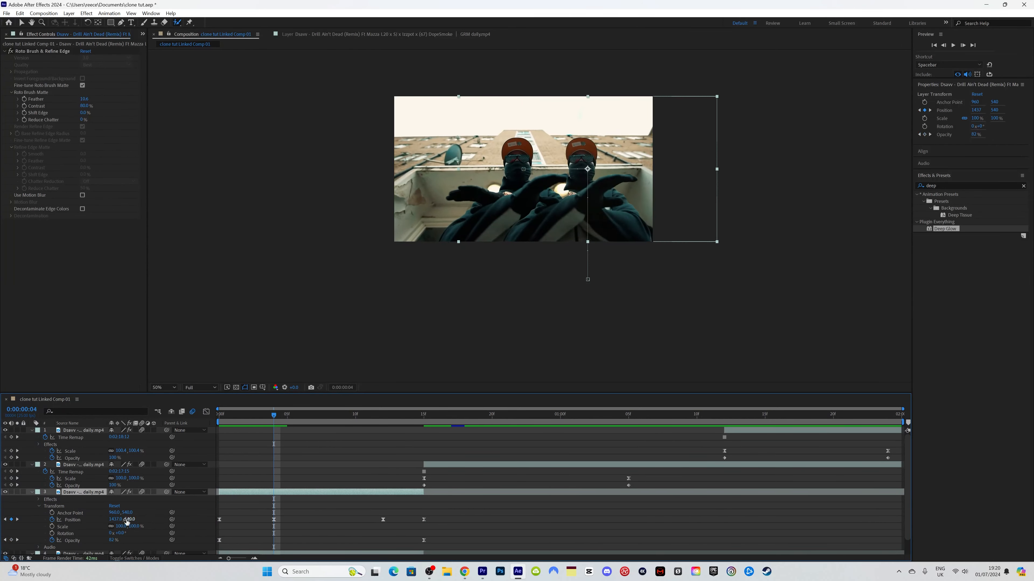
pyautogui.moveTo(120, 521); pyautogui.dragTo(36, 535)
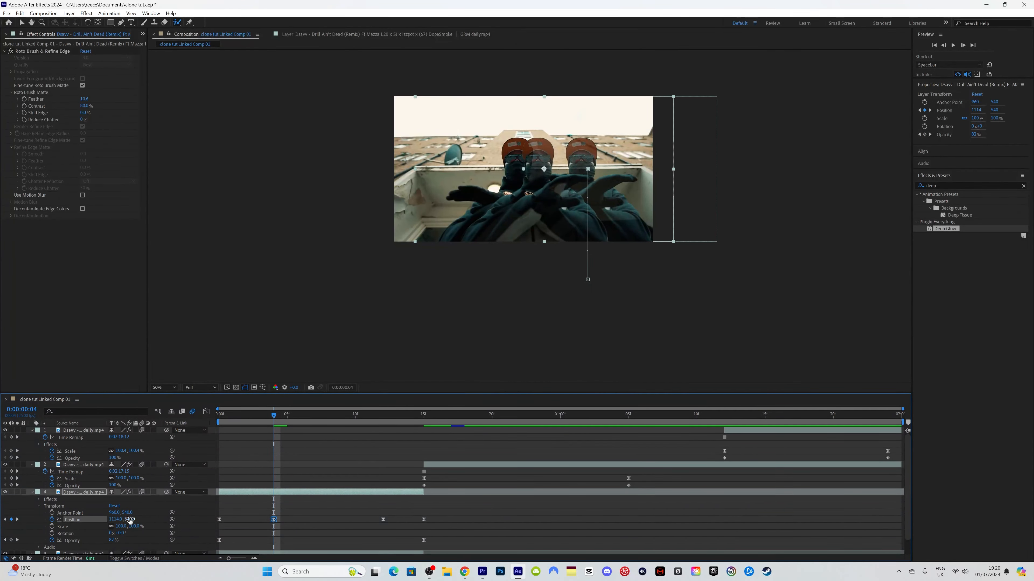
pyautogui.moveTo(130, 521); pyautogui.dragTo(52, 537)
pyautogui.moveTo(120, 522); pyautogui.dragTo(2, 527)
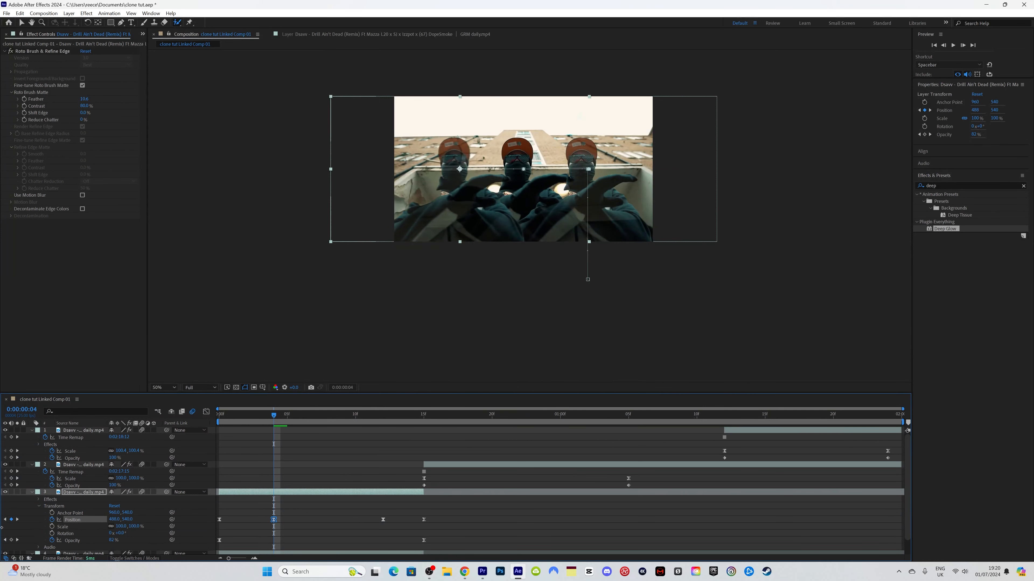
pyautogui.moveTo(114, 520)
pyautogui.mouseDown()
pyautogui.moveTo(26, 522)
pyautogui.moveTo(86, 525)
pyautogui.moveTo(73, 526)
pyautogui.mouseUp()
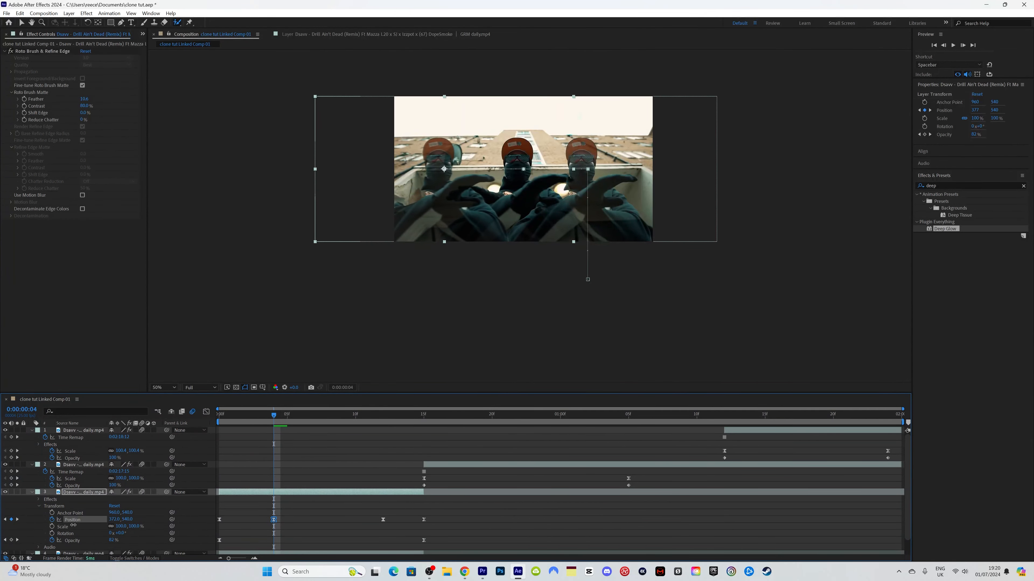
pyautogui.moveTo(77, 525); pyautogui.dragTo(68, 525)
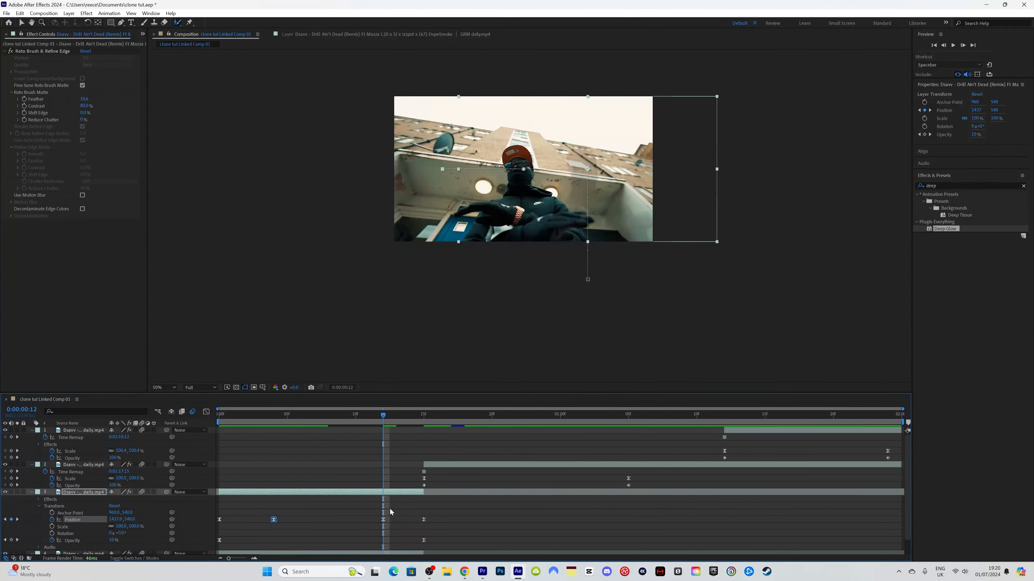
# Remove the duplicate layer's position keyframe at 0:00:00:12 and play back the two sliding clones
pyautogui.moveTo(383, 520); pyautogui.dragTo(424, 520)
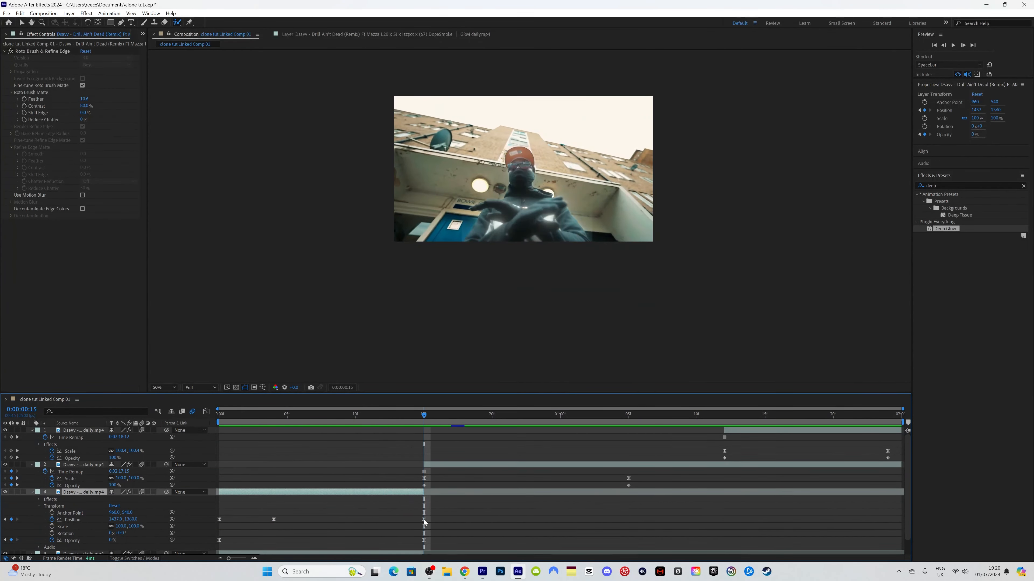
pyautogui.moveTo(368, 413); pyautogui.dragTo(349, 424)
pyautogui.press('space')
pyautogui.press('space')
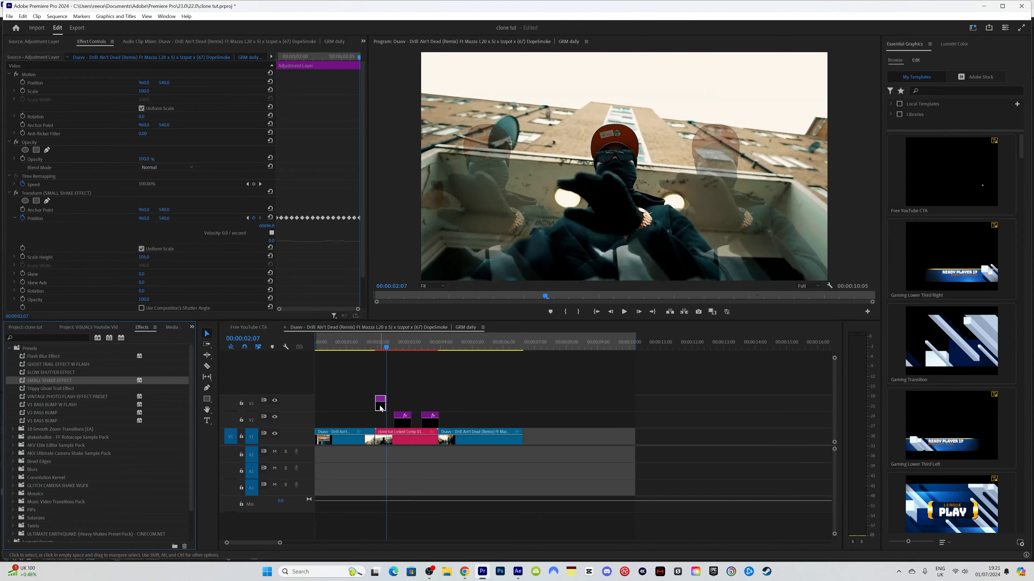
# Play back the linked clone composition in Premiere Pro with the new shake adjustment layer over its start
pyautogui.click(376, 346)
pyautogui.press('space')
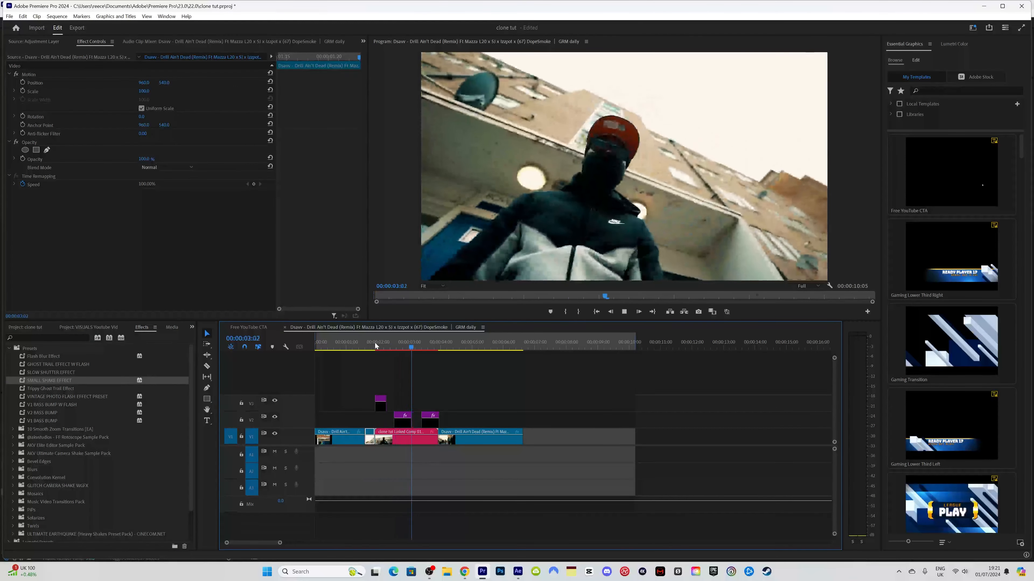
pyautogui.click(372, 344)
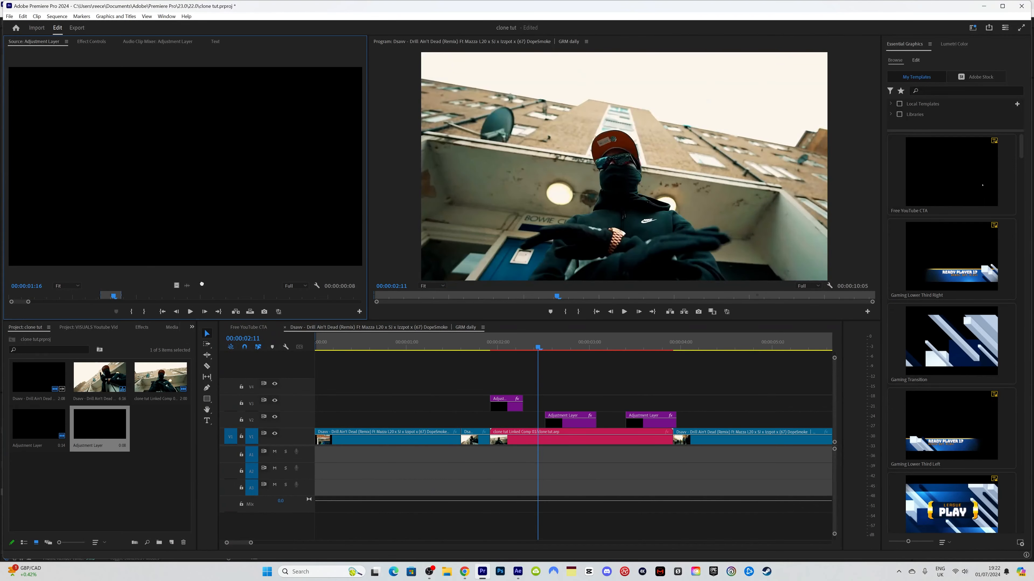
# Place a short adjustment layer on V4 ending at 00:00:02:11, apply the Flash Blur Effect preset to it and play it back
pyautogui.moveTo(100, 426); pyautogui.dragTo(458, 360)
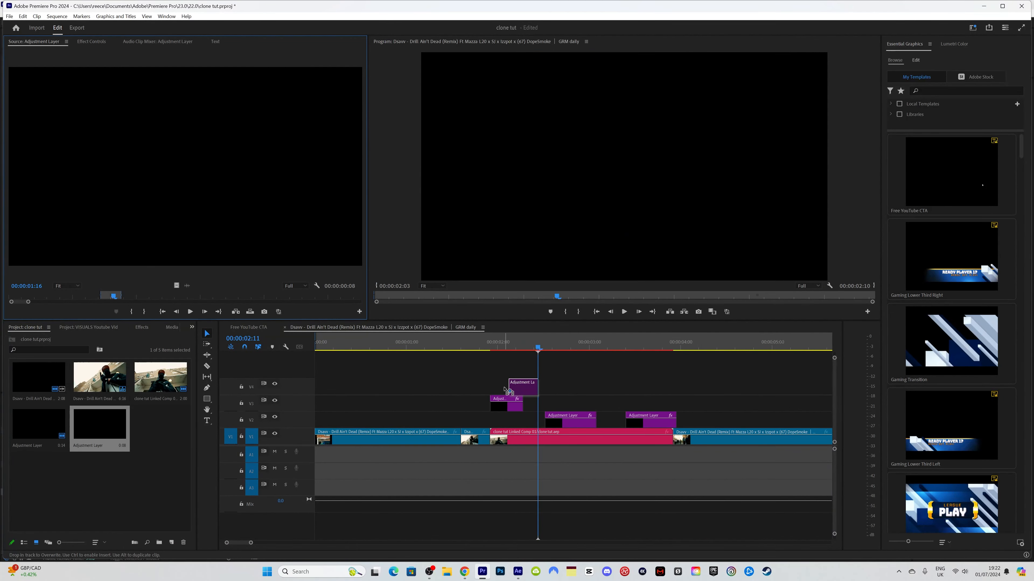
pyautogui.moveTo(509, 391); pyautogui.dragTo(509, 391)
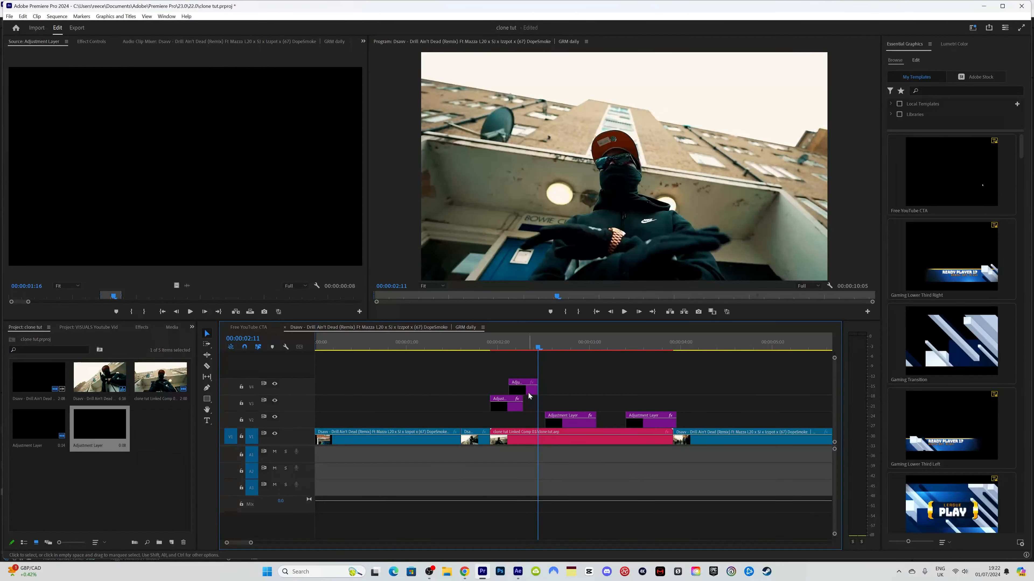
pyautogui.click(142, 327)
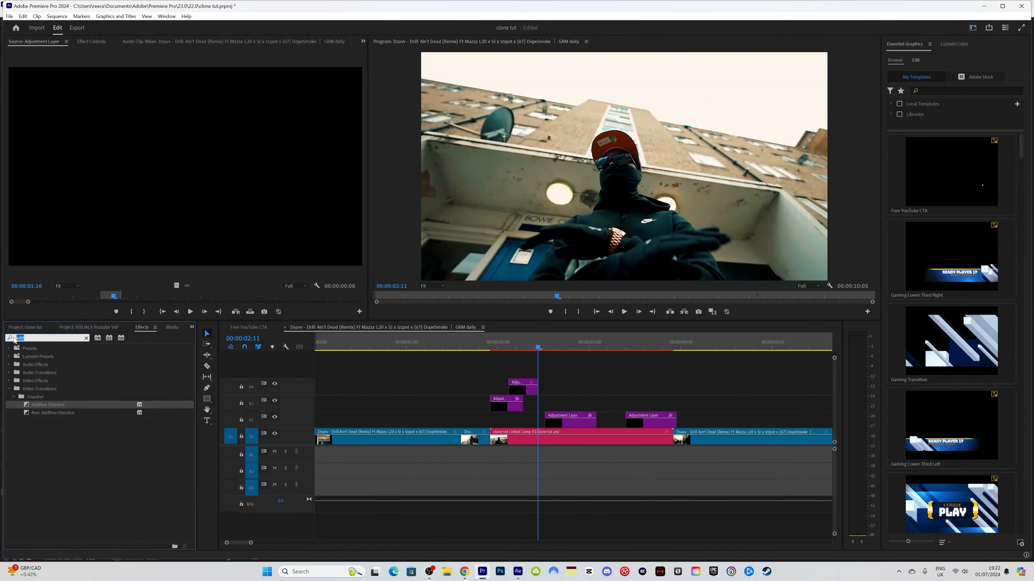
pyautogui.write('fish')
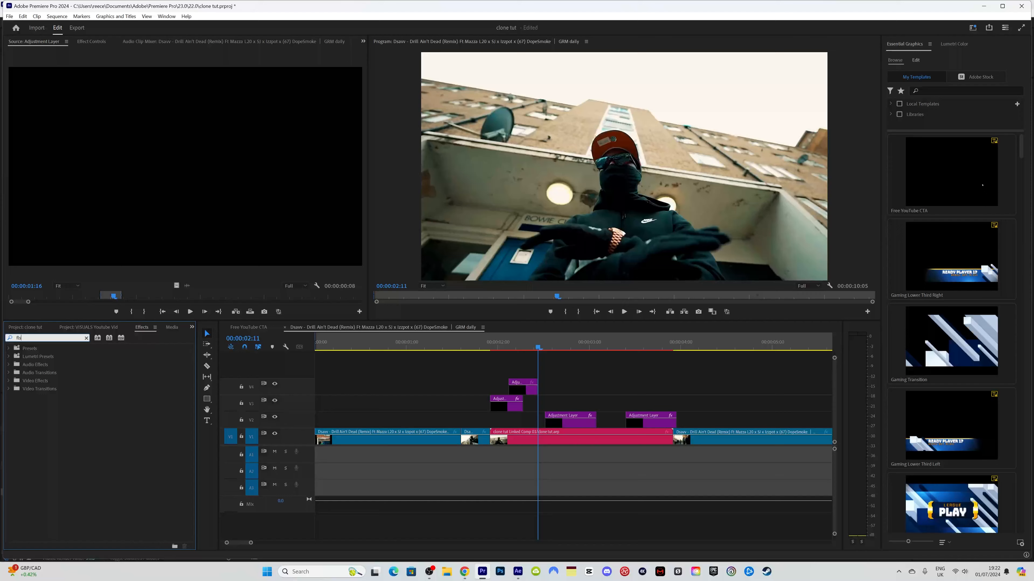
pyautogui.write('sh')
pyautogui.moveTo(40, 357); pyautogui.dragTo(525, 390)
pyautogui.press('space')
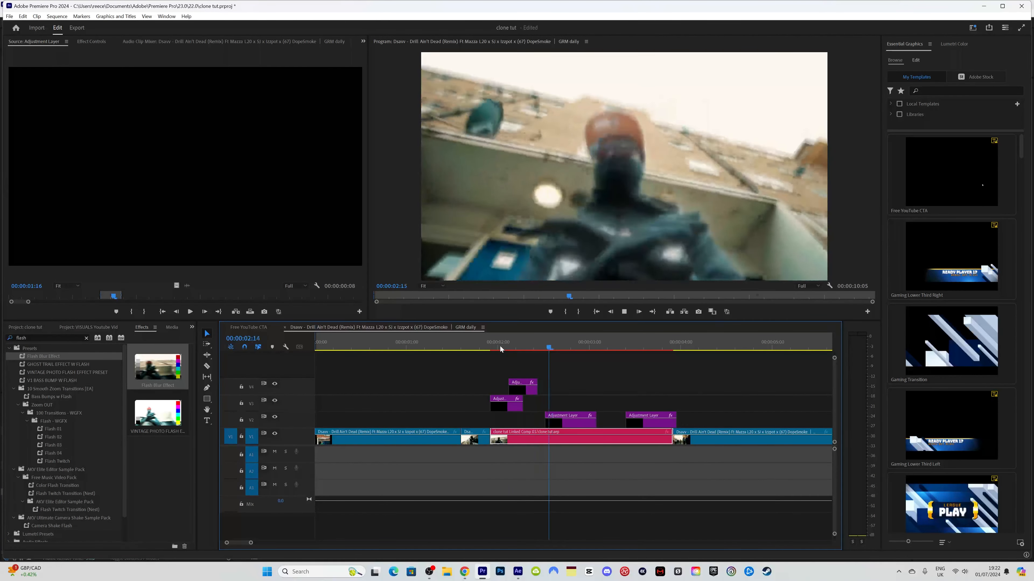
pyautogui.click(493, 347)
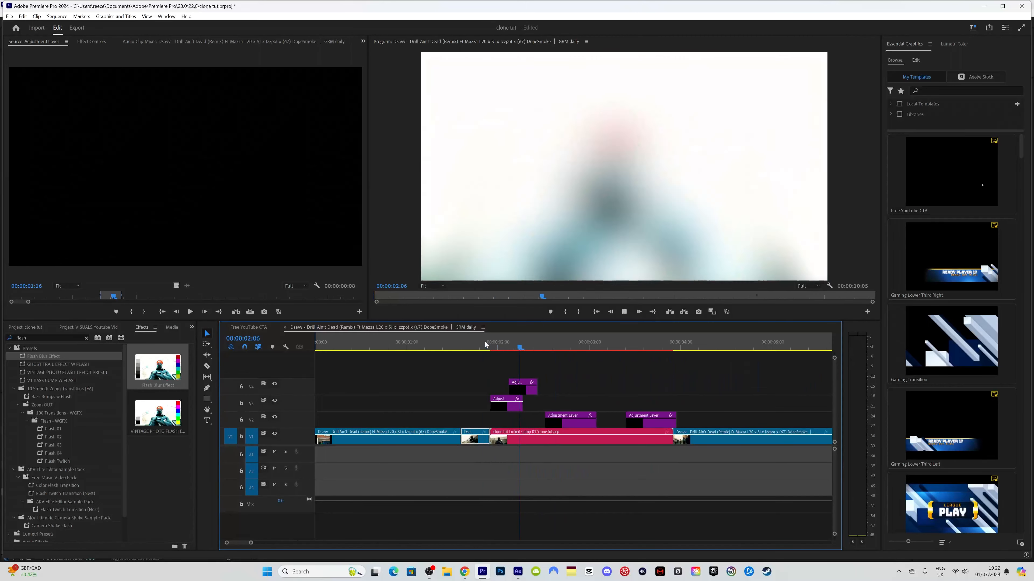
pyautogui.click(492, 348)
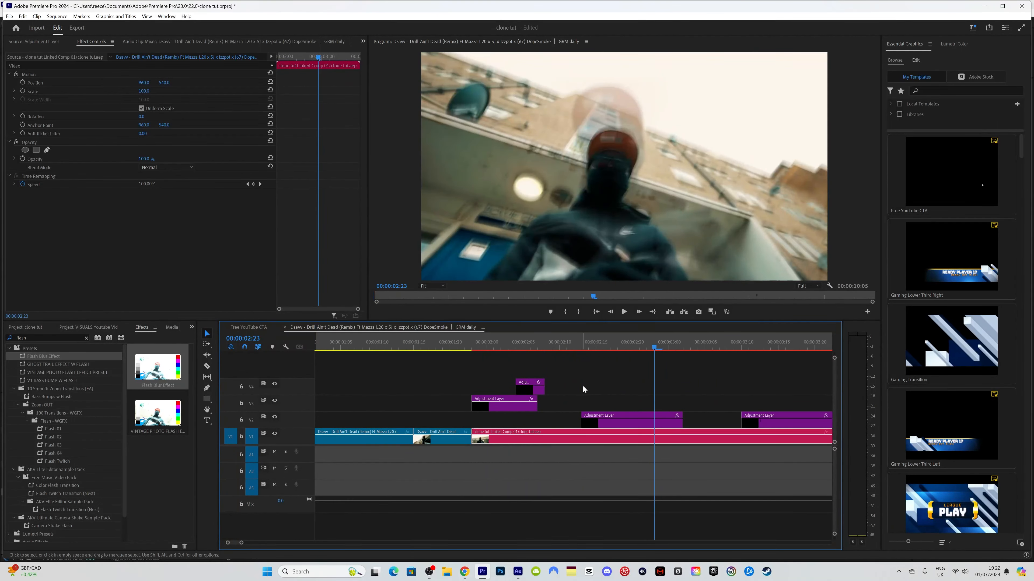
# Duplicate the Flash Blur adjustment layer onto V3 at 00:00:02:23, above the second shake layer, and preview it
pyautogui.moveTo(539, 392); pyautogui.dragTo(677, 409)
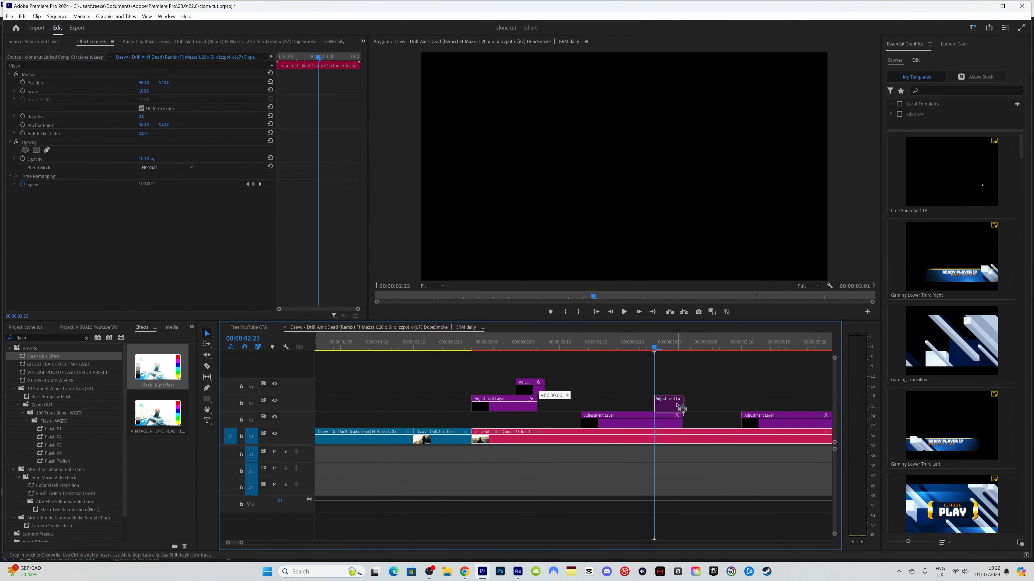
pyautogui.click(616, 345)
pyautogui.press('space')
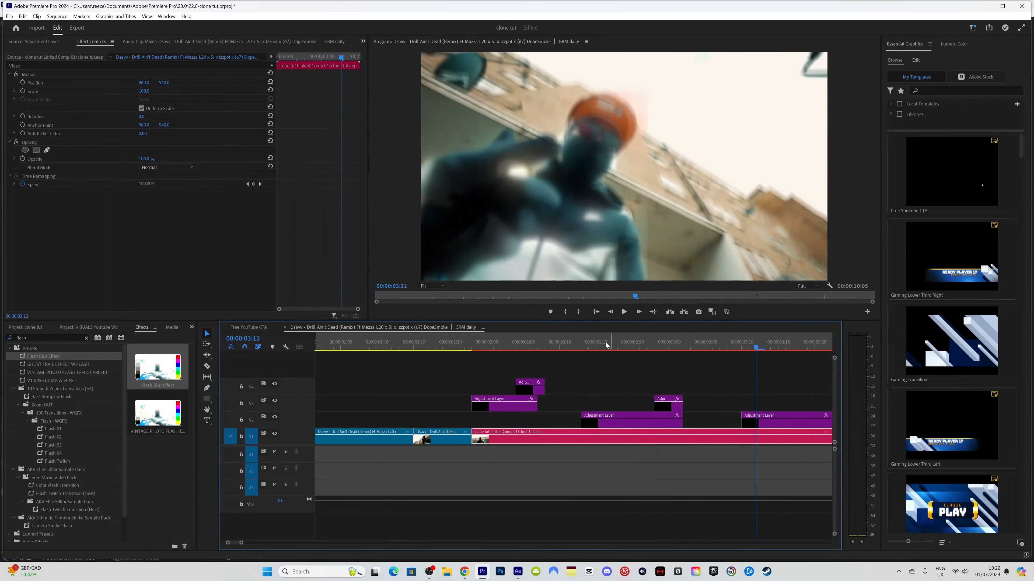
pyautogui.click(559, 345)
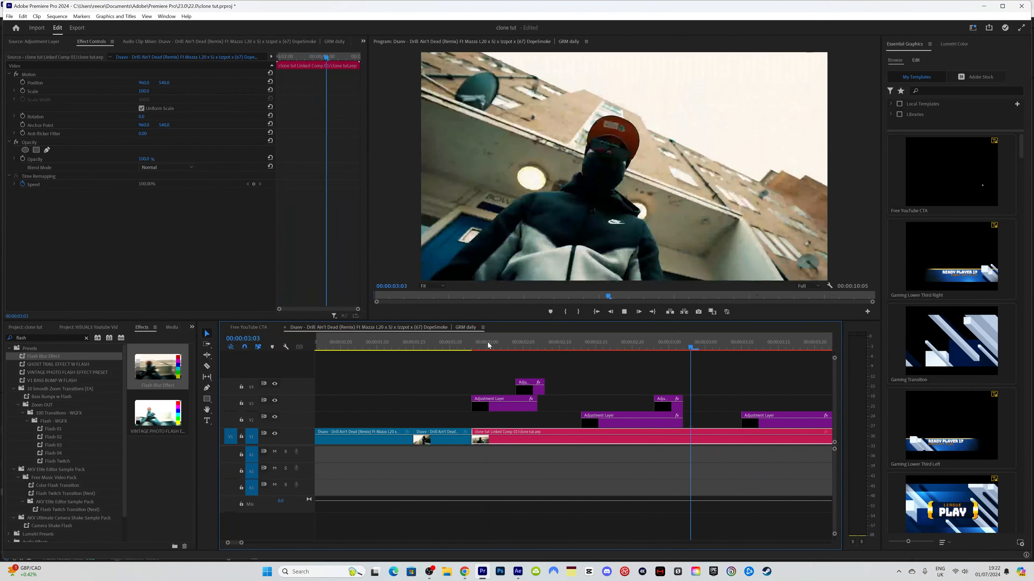
# Shift the duplicated flash layer about five frames earlier and replay the clone section
pyautogui.moveTo(678, 408); pyautogui.dragTo(641, 410)
pyautogui.click(454, 345)
pyautogui.press('space')
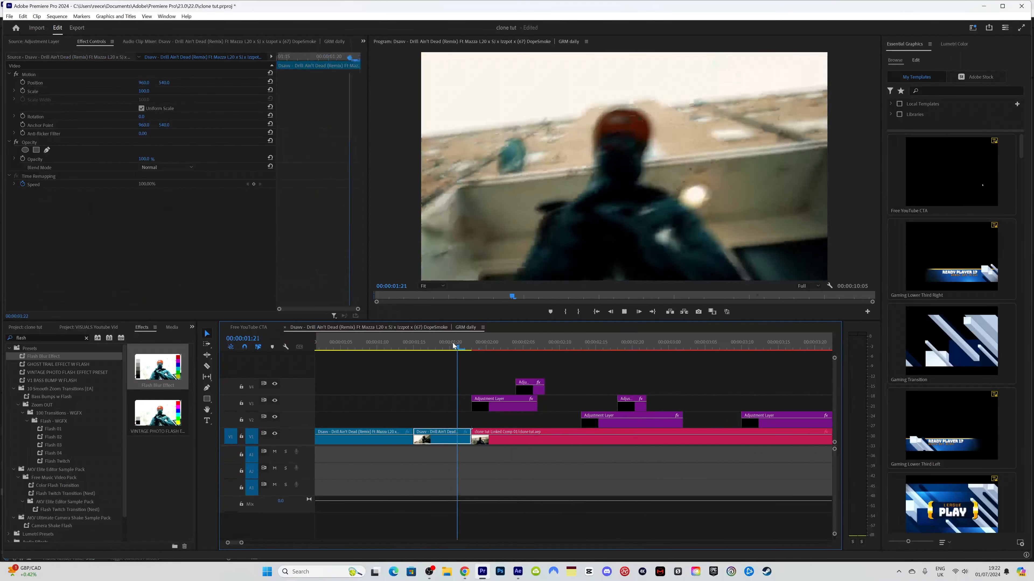
pyautogui.press('space')
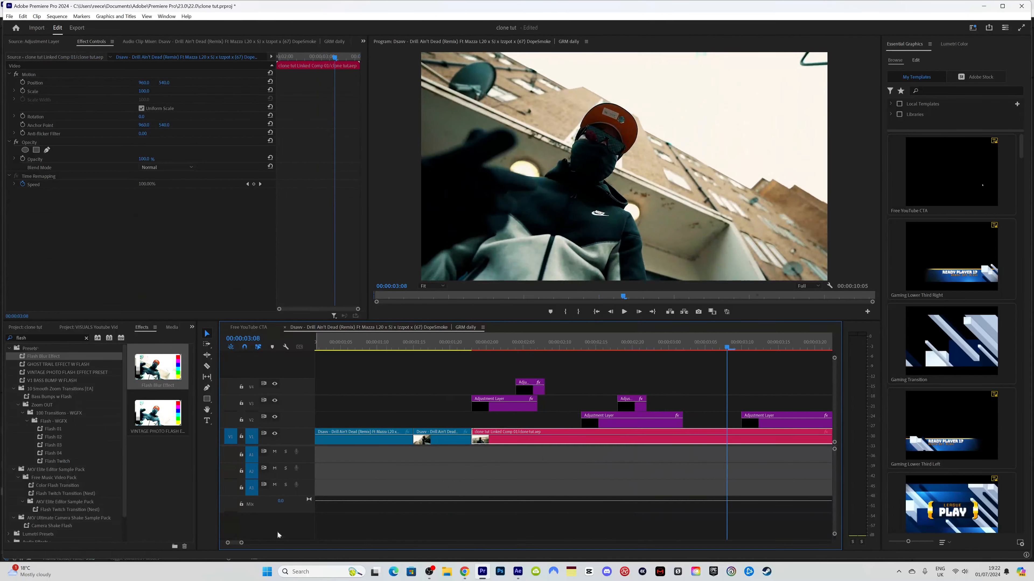
# Replay the clone section and duplicate the flash layer onto V3 at 00:00:03:18, above the last shake layer
pyautogui.moveTo(242, 545); pyautogui.dragTo(263, 542)
pyautogui.click(412, 344)
pyautogui.press('space')
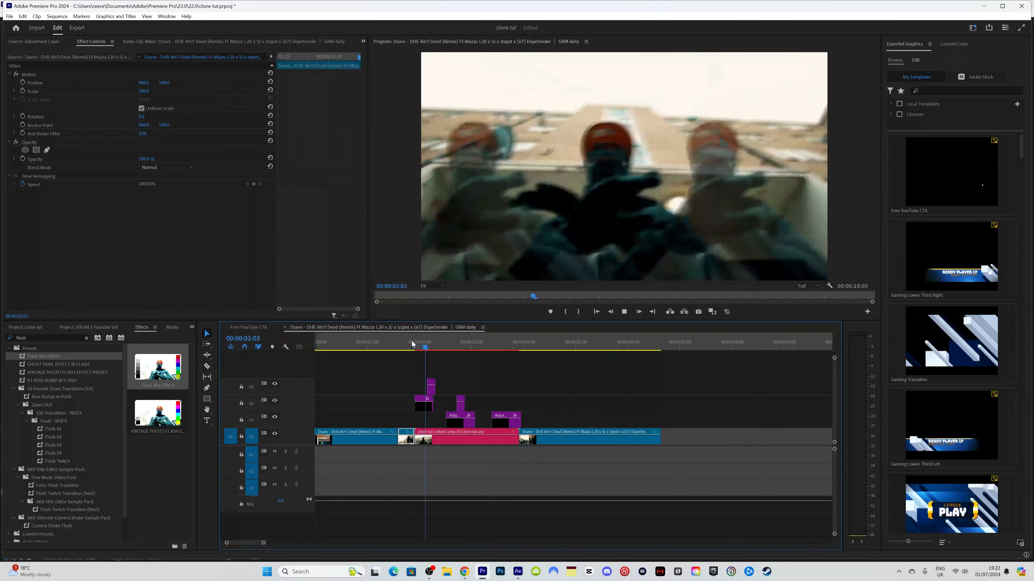
pyautogui.press('space')
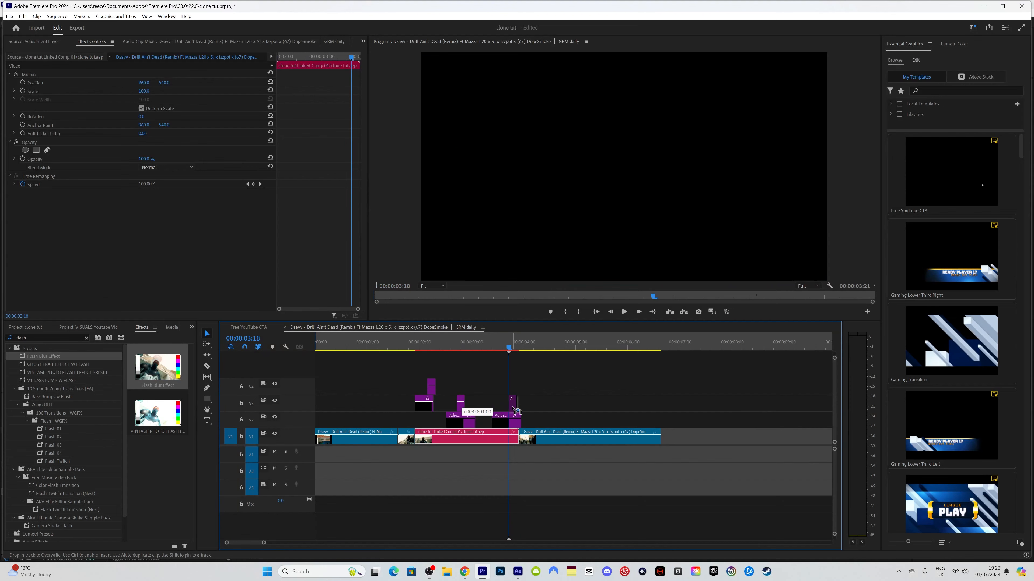
pyautogui.moveTo(263, 544); pyautogui.dragTo(240, 543)
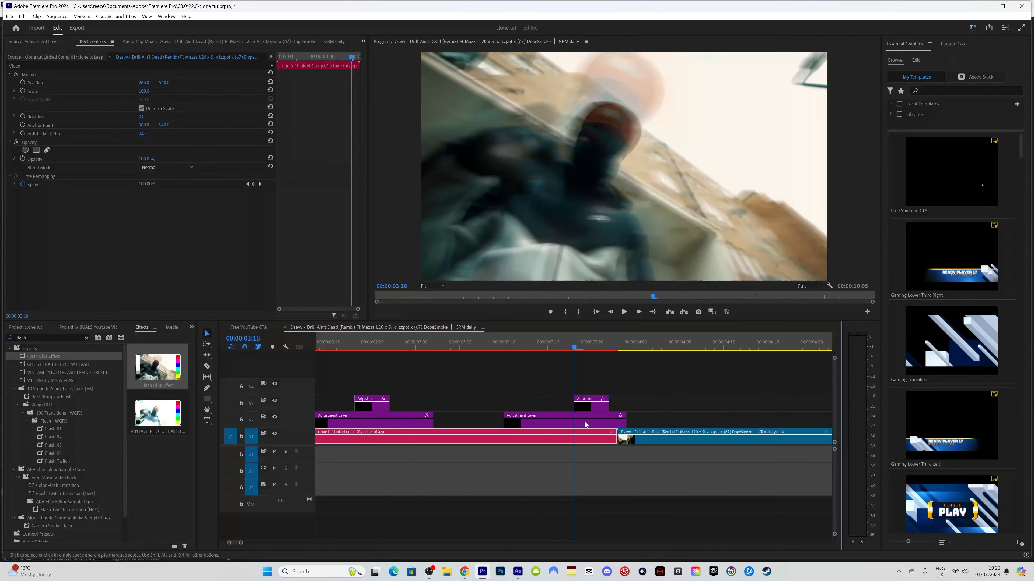
# Shift the last flash layer about two frames earlier and play back the end of the clone section
pyautogui.moveTo(608, 407); pyautogui.dragTo(591, 412)
pyautogui.click(501, 345)
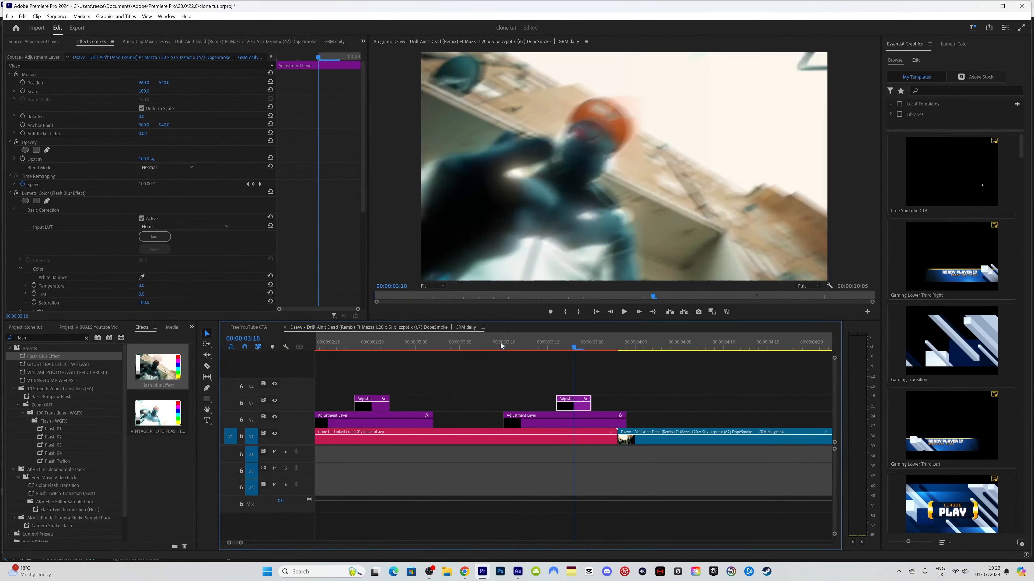
pyautogui.press('space')
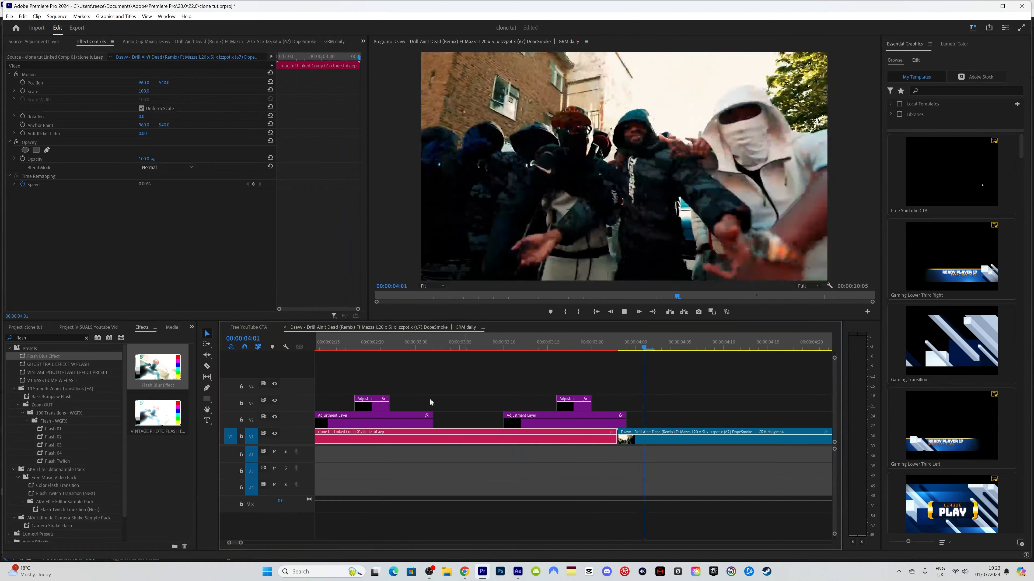
pyautogui.press('space')
pyautogui.click(501, 348)
pyautogui.press('space')
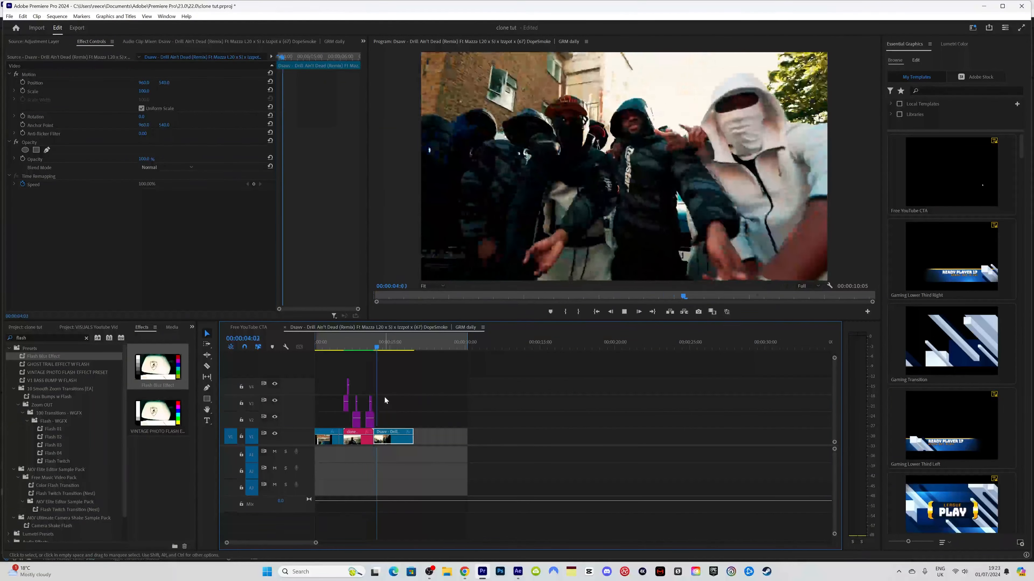
# Play the complete sequence back from just before the clone section to review all the effects
pyautogui.click(335, 343)
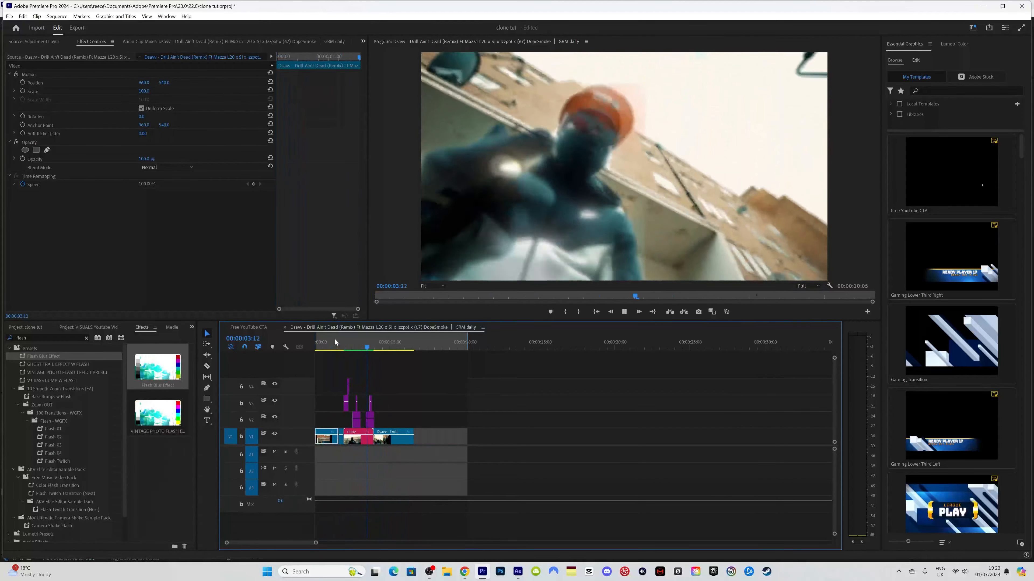
pyautogui.click(335, 342)
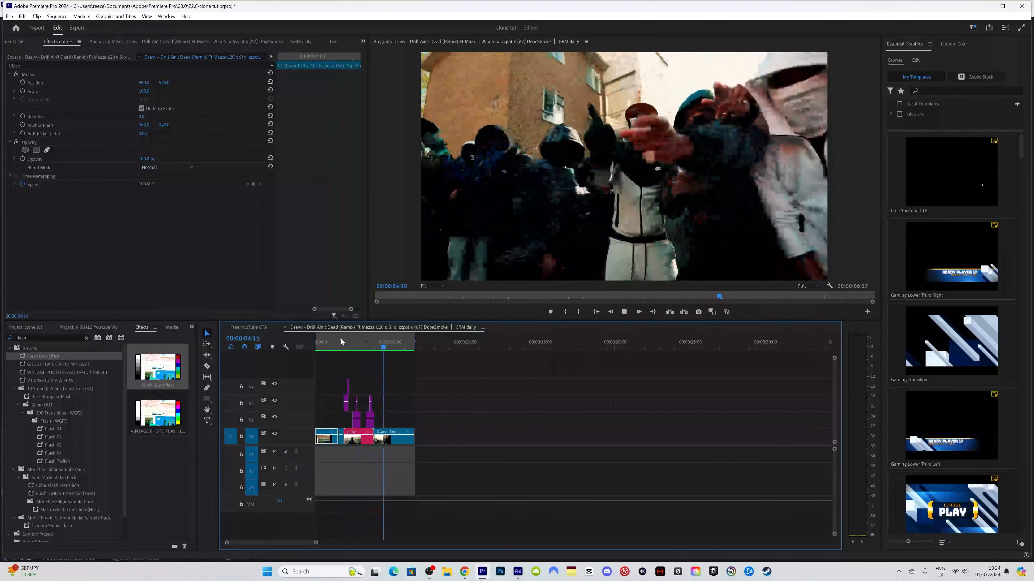
pyautogui.click(341, 339)
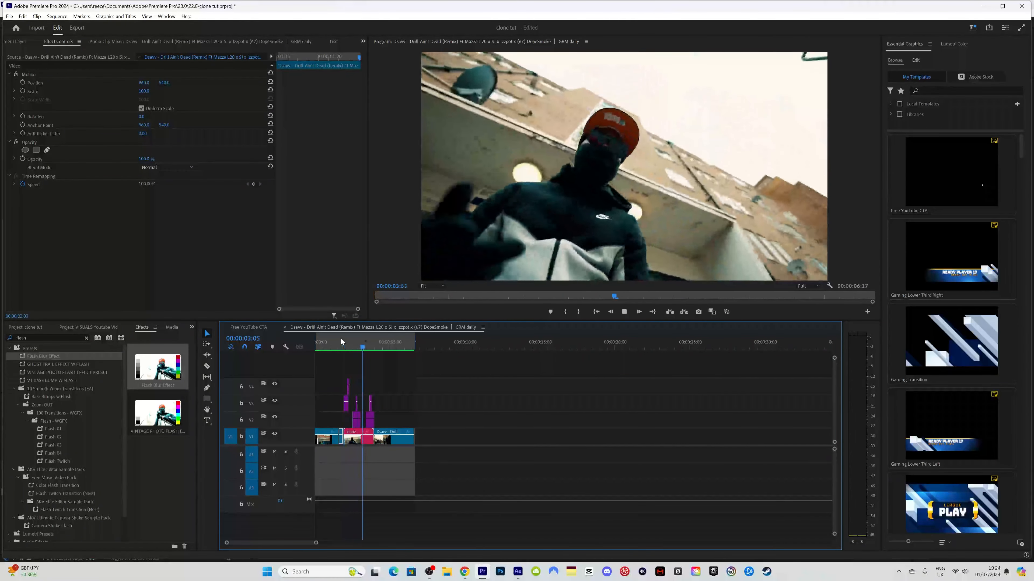